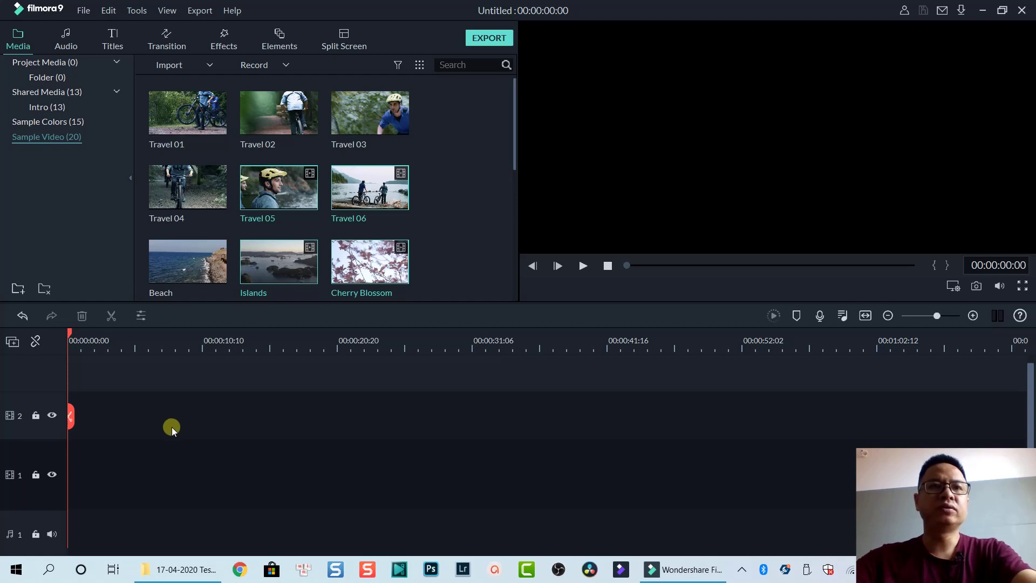
Drag the Default Title template from the Titles category onto the first video track.
left_click(113, 41)
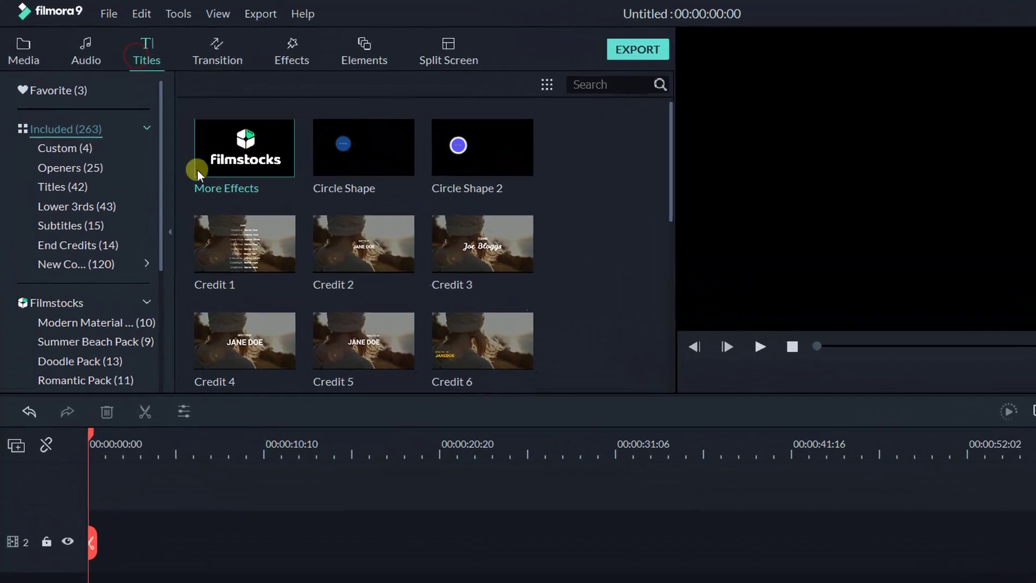
left_click(68, 130)
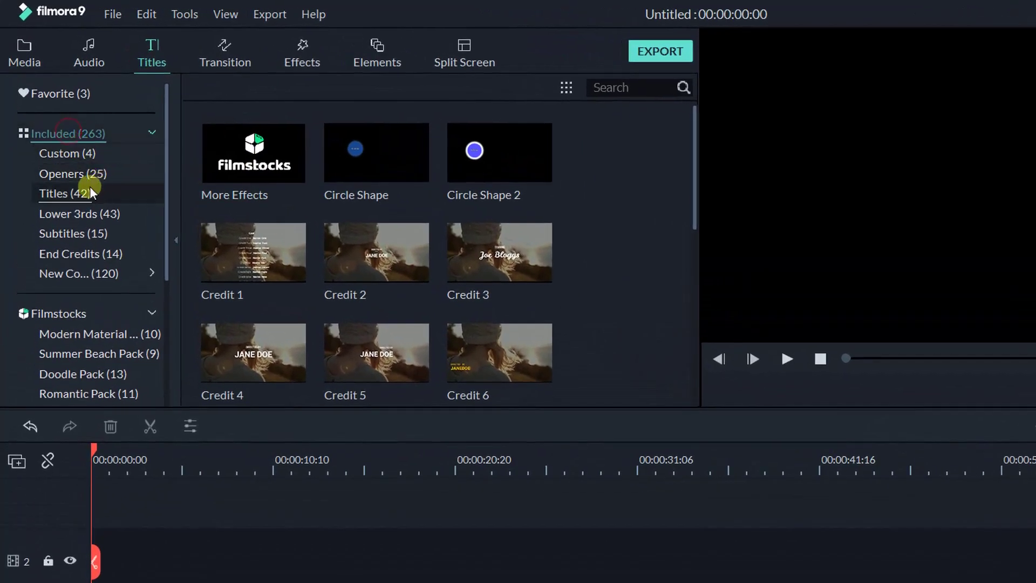
left_click(72, 192)
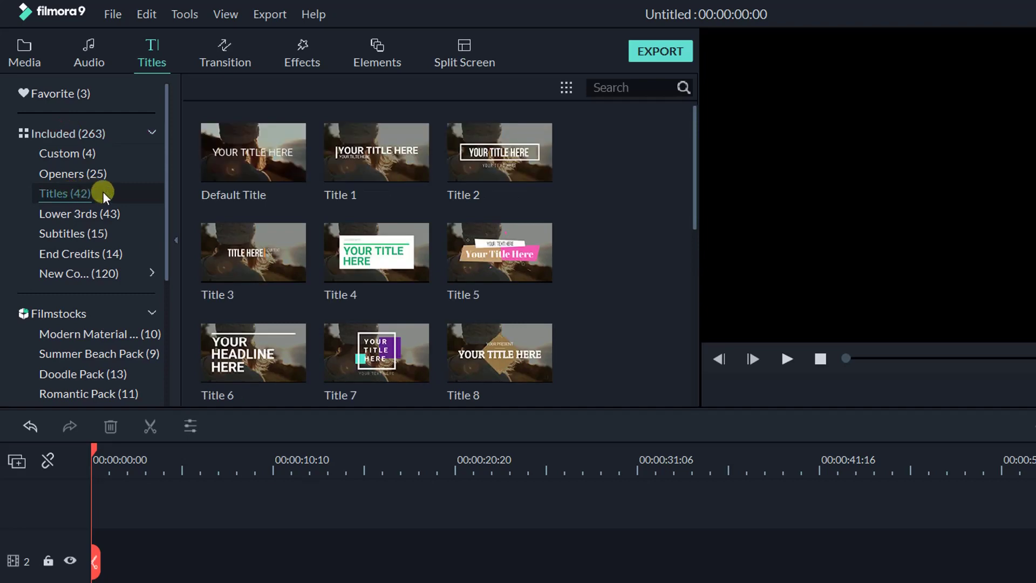
left_click(218, 153)
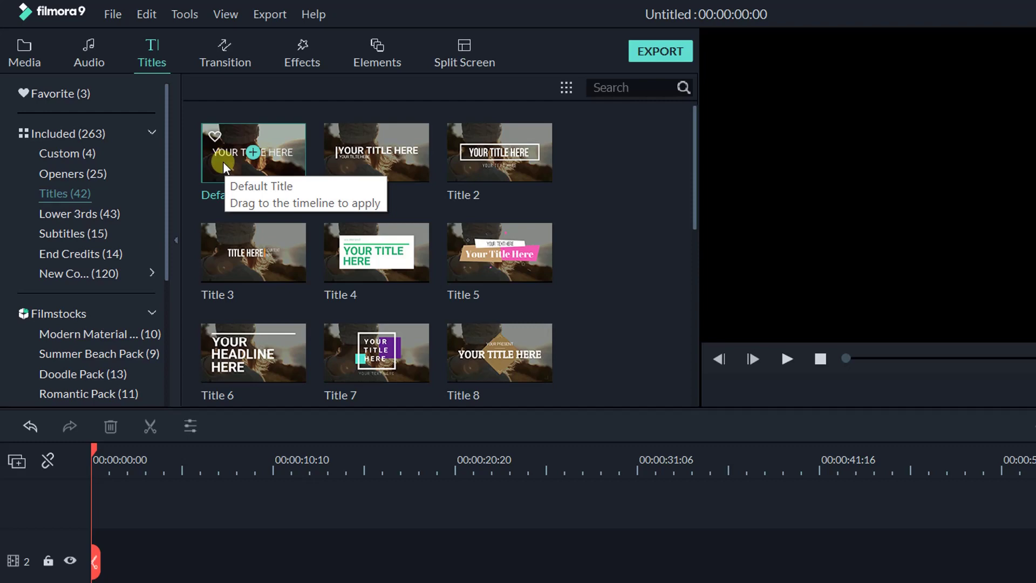
left_click_drag(225, 161, 99, 582)
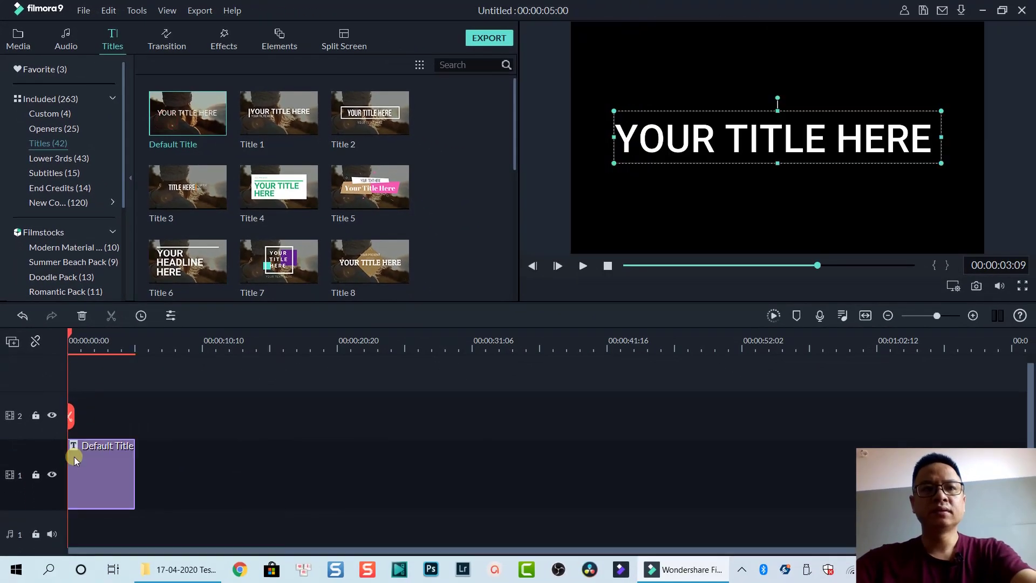
Try stretching the title clip's end, then leave it at its 5-second length.
left_click(131, 460)
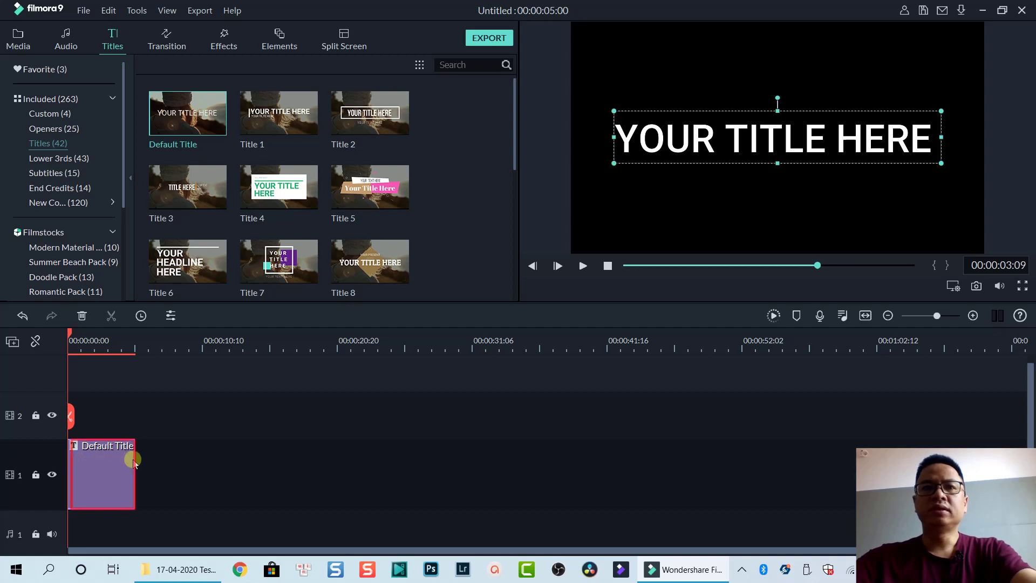
left_click(196, 447)
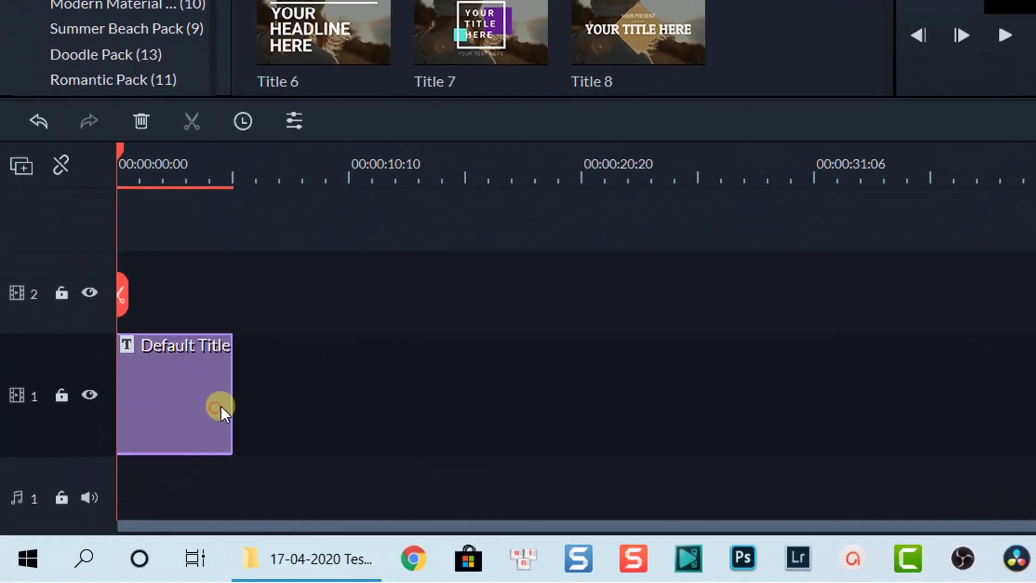
left_click(124, 481)
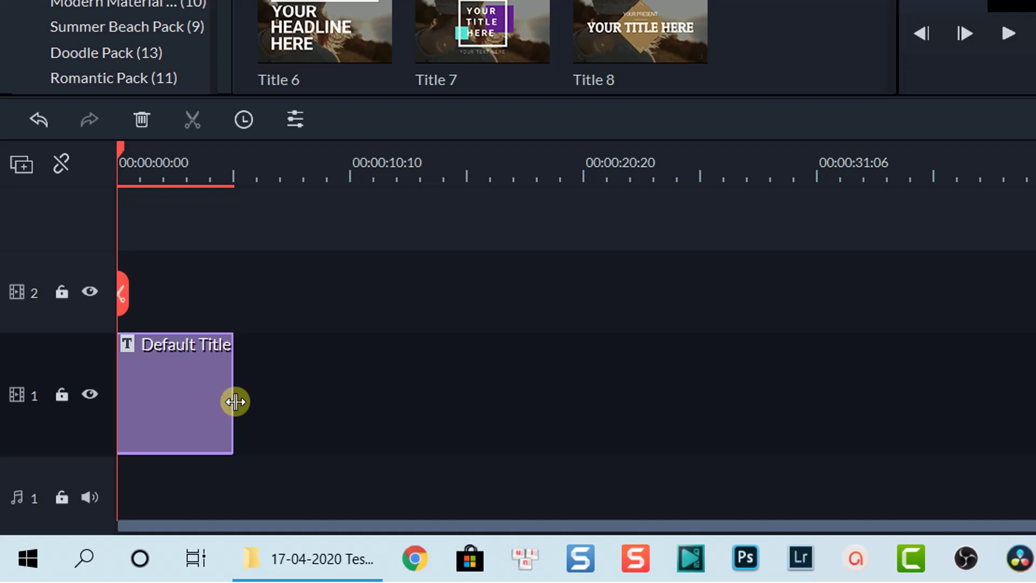
mouse_move(236, 401)
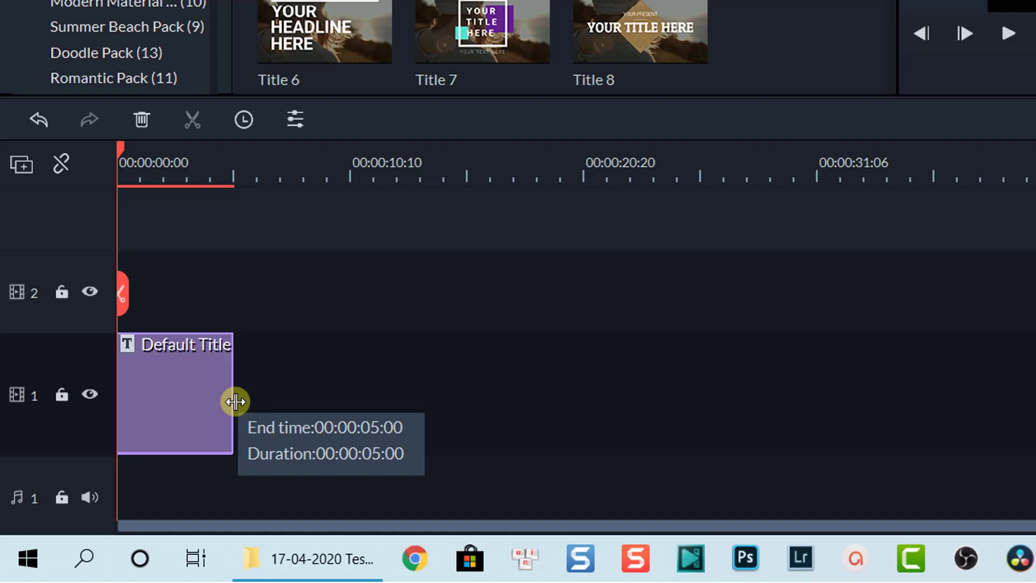
mouse_move(235, 402)
left_mouse_down()
mouse_move(506, 416)
mouse_move(162, 386)
mouse_move(266, 407)
mouse_move(235, 400)
left_mouse_up()
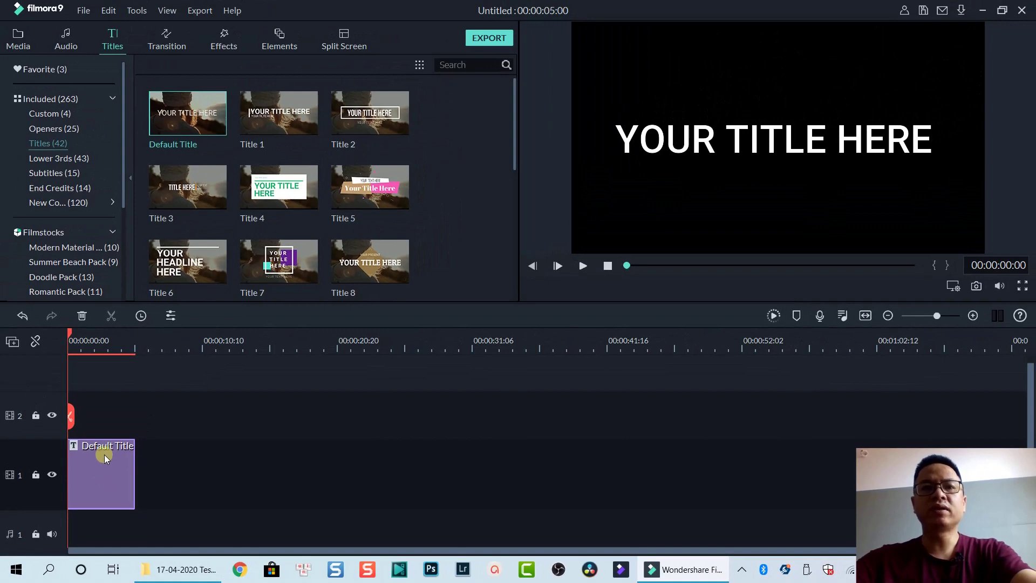
Open the Default Title's text editor and scroll through its Font settings (Roboto Medium, size 80).
double_click(102, 464)
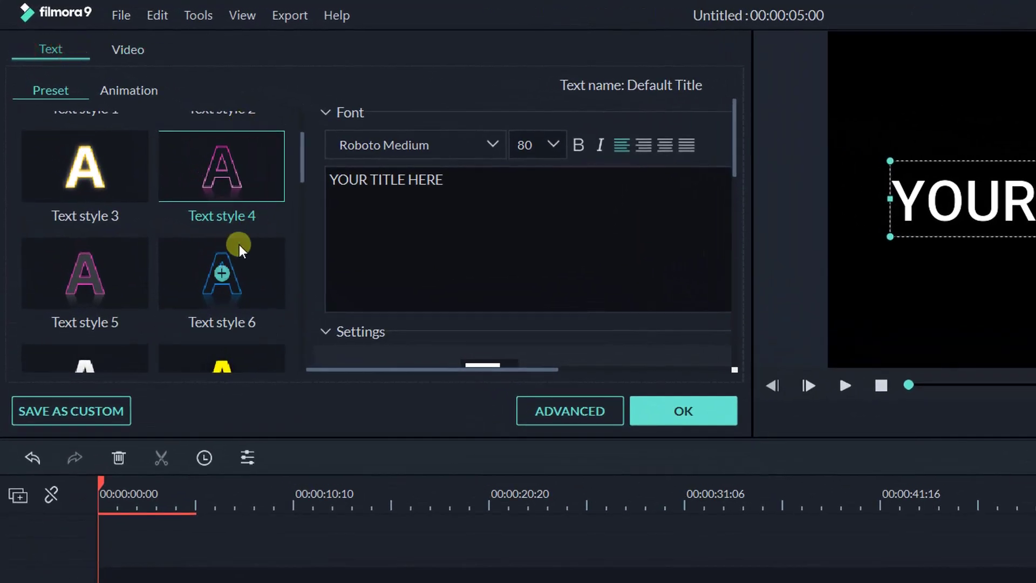
mouse_move(248, 153)
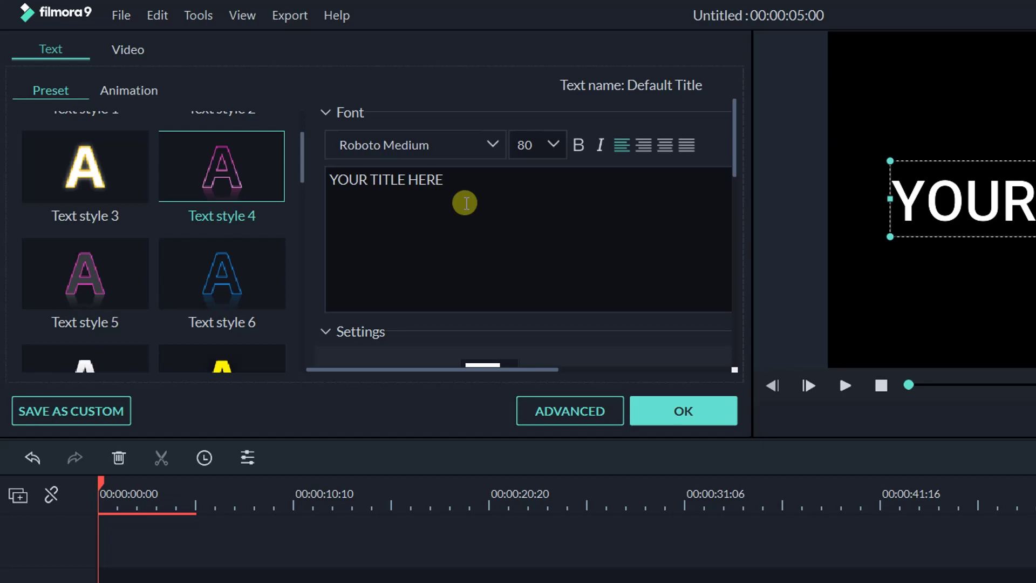
left_click_drag(735, 160, 737, 318)
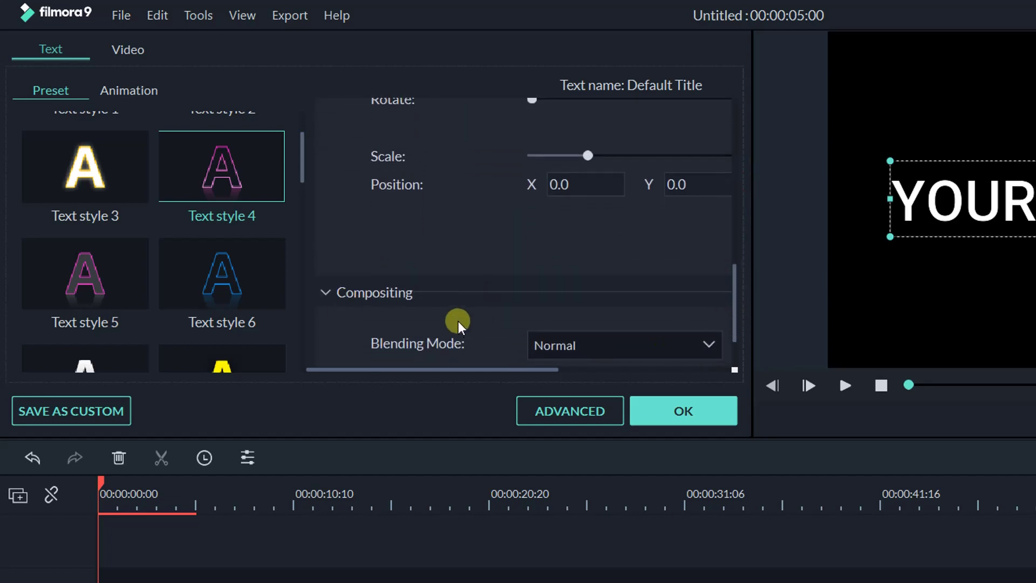
In the Video settings, try rotating, scaling and moving the title, then reset scale to 100%.
left_click(131, 46)
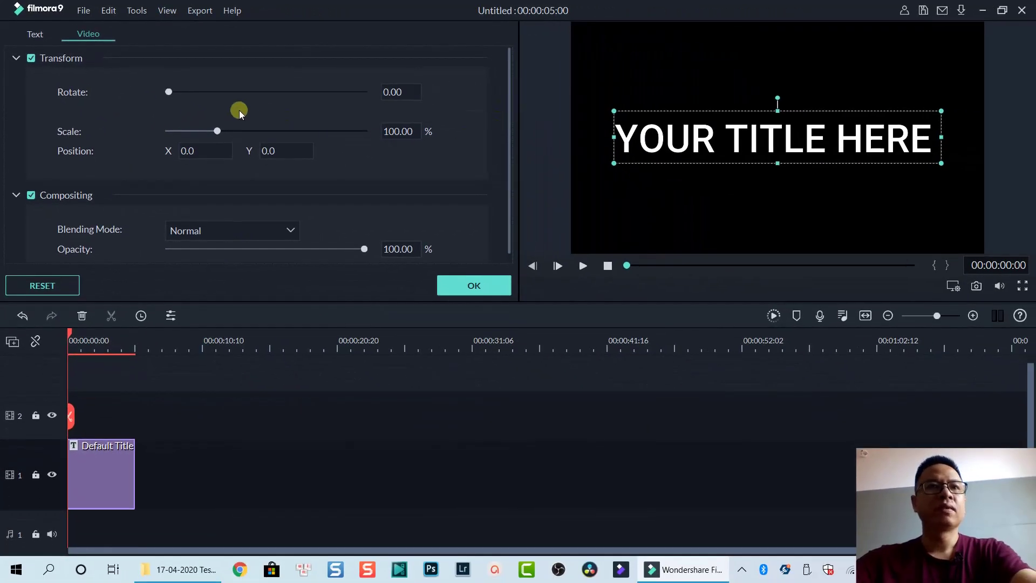
left_click_drag(166, 89, 126, 154)
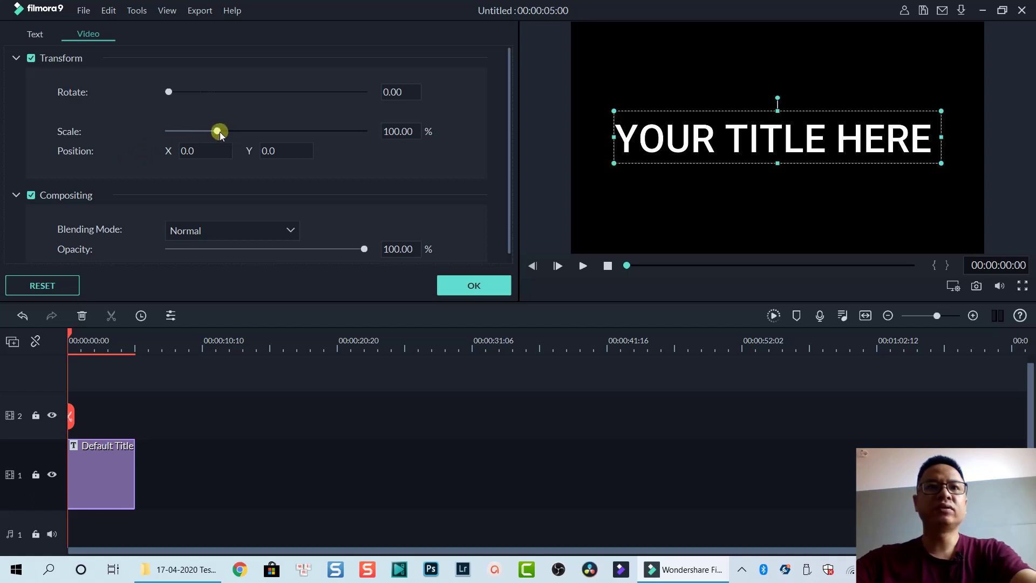
left_click_drag(219, 132, 387, 141)
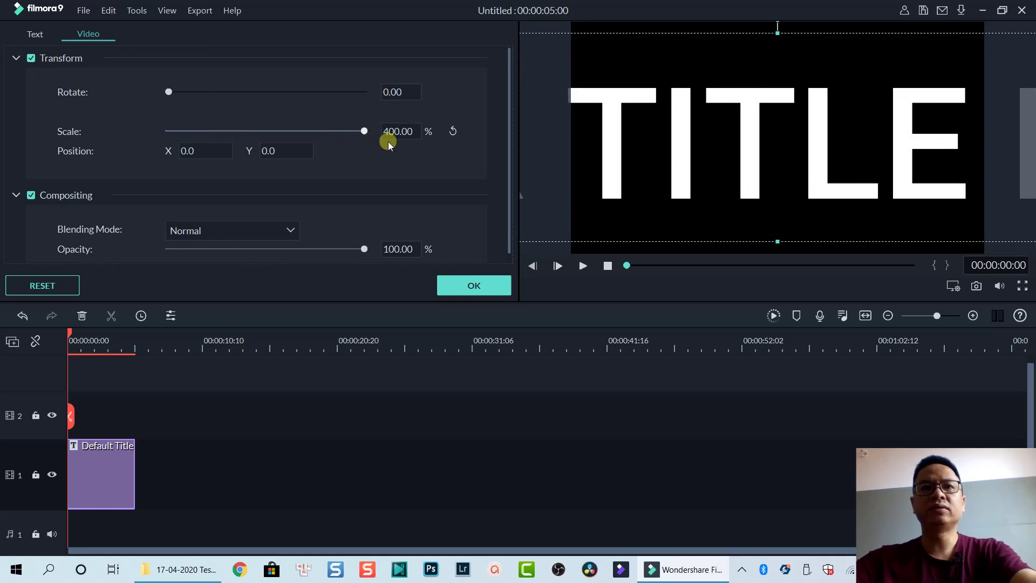
left_click_drag(387, 142, 233, 137)
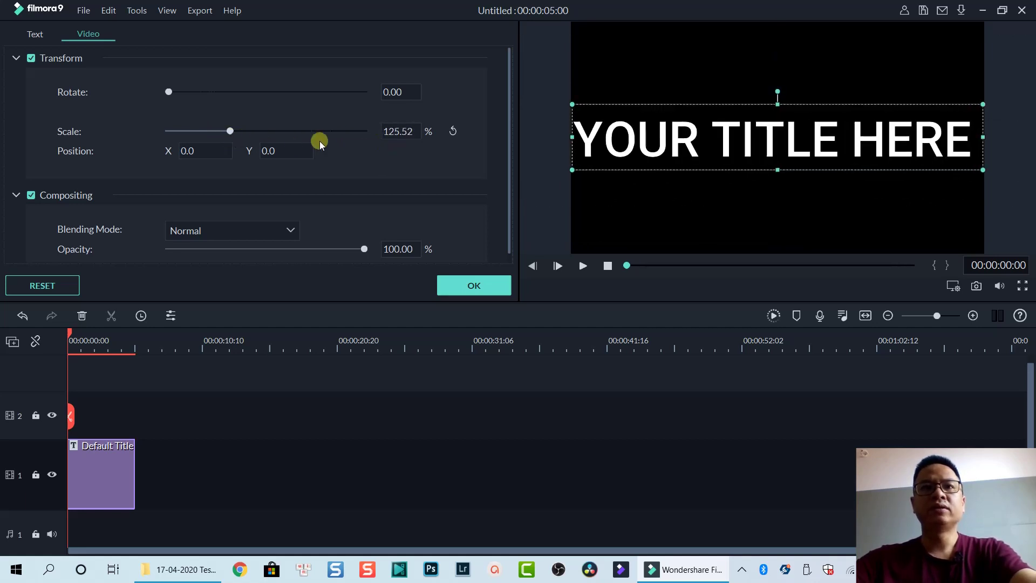
left_click(453, 132)
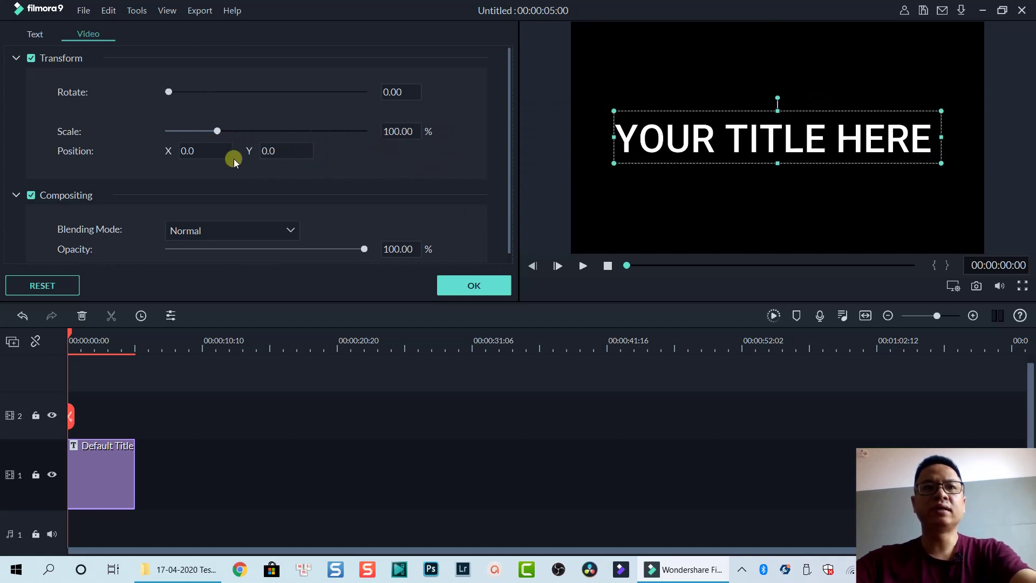
mouse_move(186, 149)
left_mouse_down()
mouse_move(541, 276)
mouse_move(520, 280)
mouse_move(531, 287)
mouse_move(186, 149)
left_mouse_up()
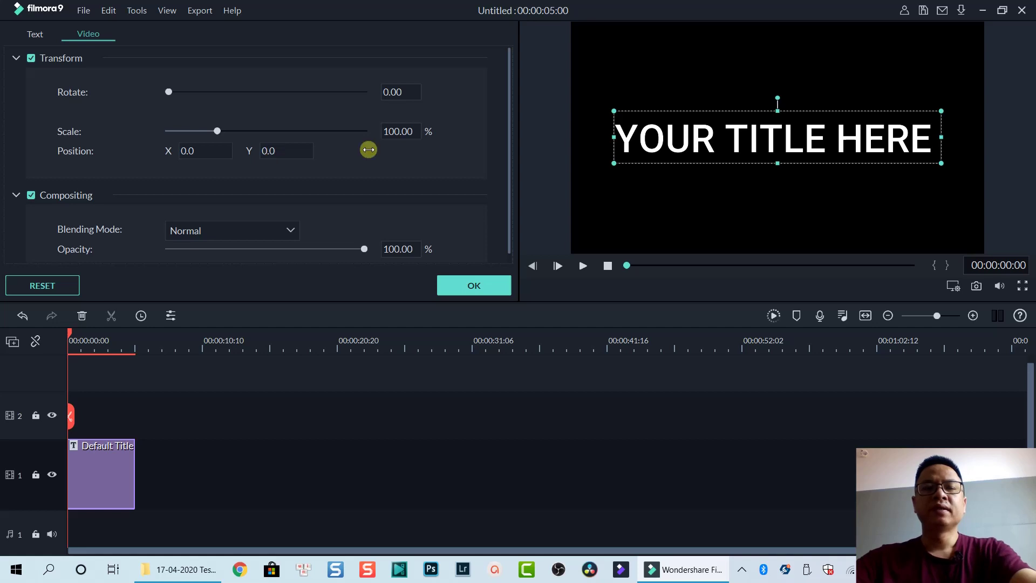
left_click_drag(508, 139, 507, 162)
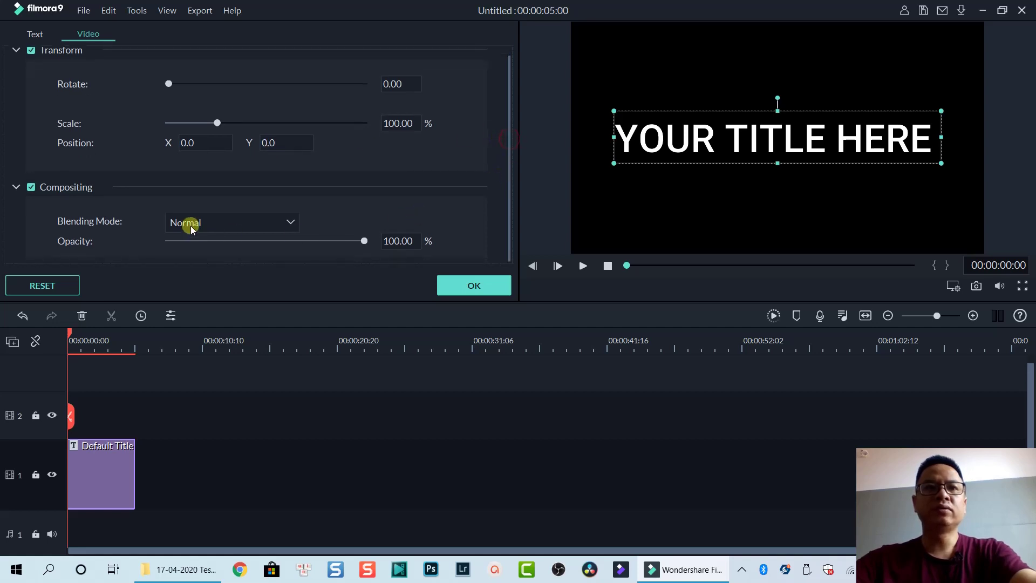
Browse the blending modes keeping Normal, then adjust the title's opacity slider.
left_click(265, 224)
scroll(258, 262, "down", 2)
scroll(258, 263, "down", 2)
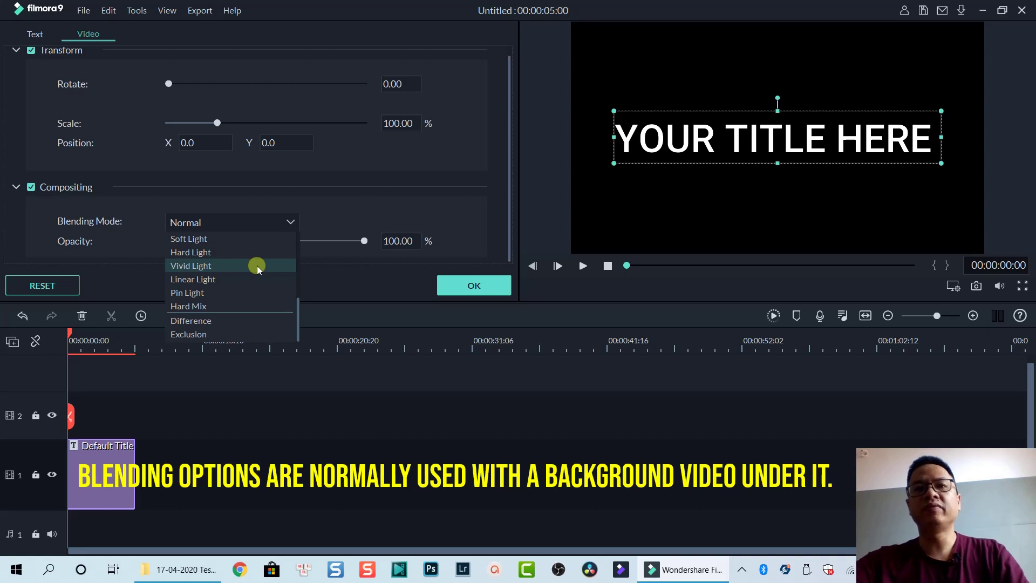
left_click(360, 199)
left_click_drag(370, 242, 397, 240)
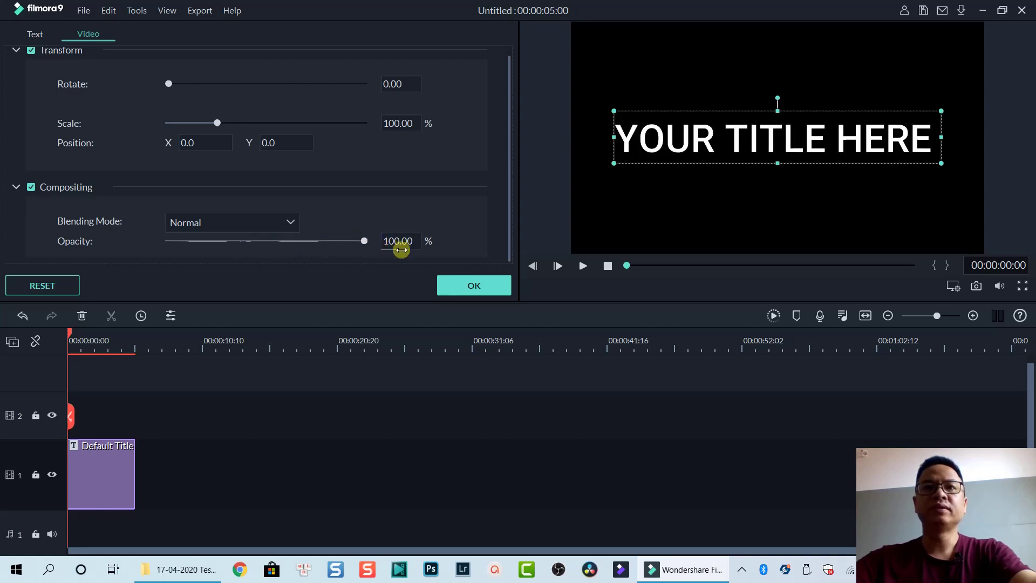
Confirm and close the title settings, then reopen the Default Title clip and right-click it.
left_click(456, 288)
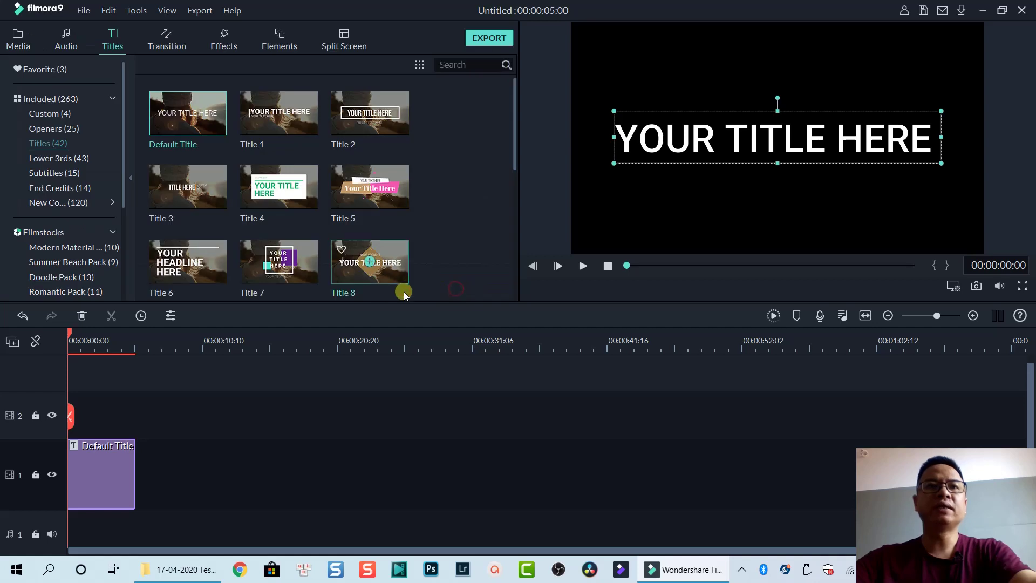
double_click(109, 466)
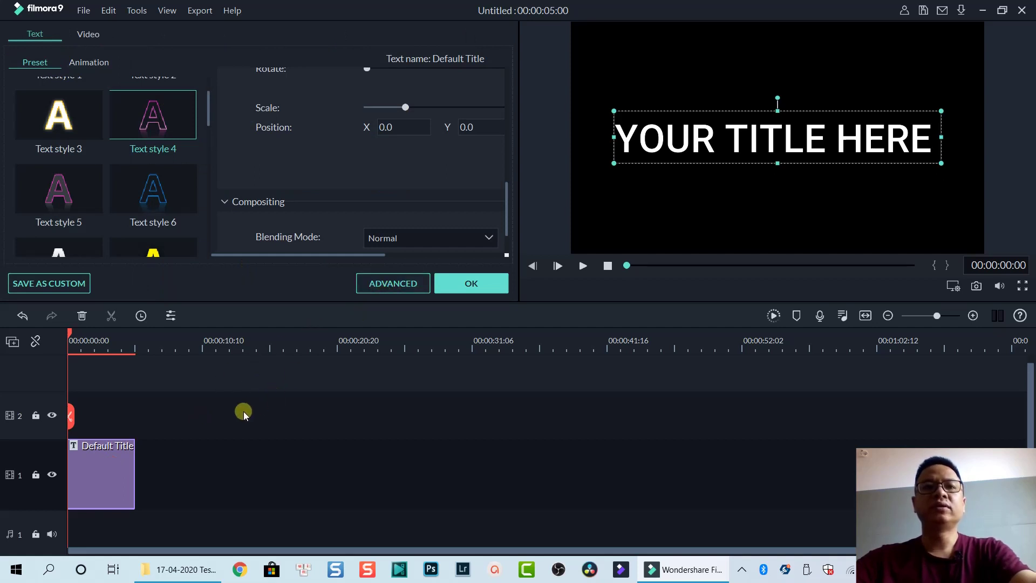
right_click(104, 471)
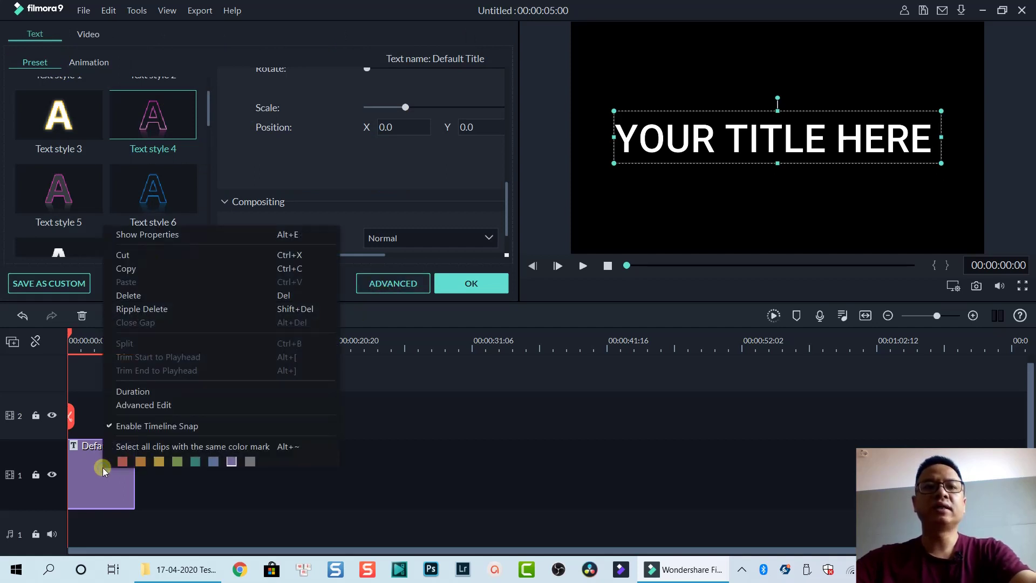
Choose Advanced Edit for the title clip to open the Advanced Text Edit window.
left_click(144, 406)
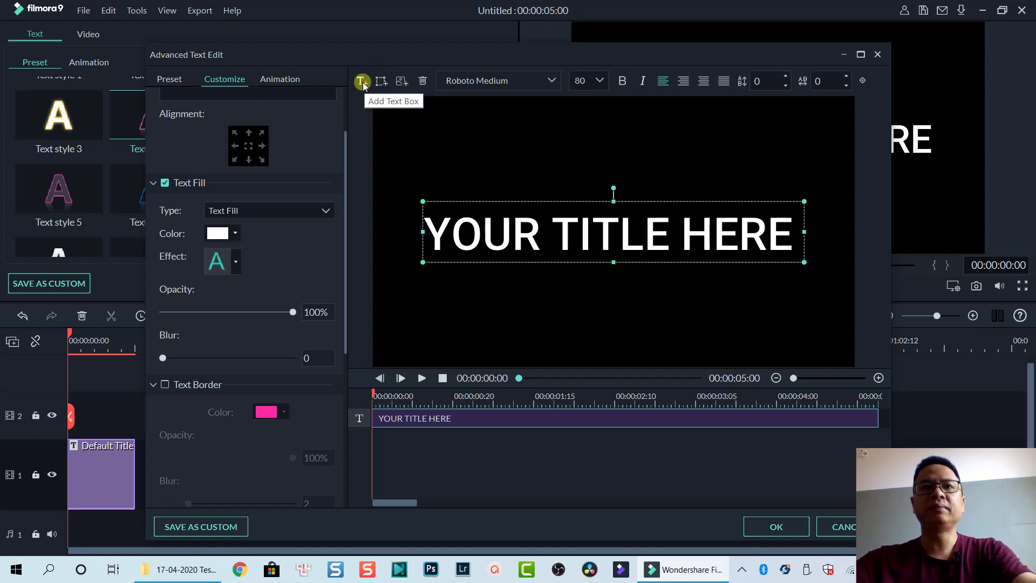
Add a TEXT HERE text box above the main title and an orange callout below it.
left_click(362, 82)
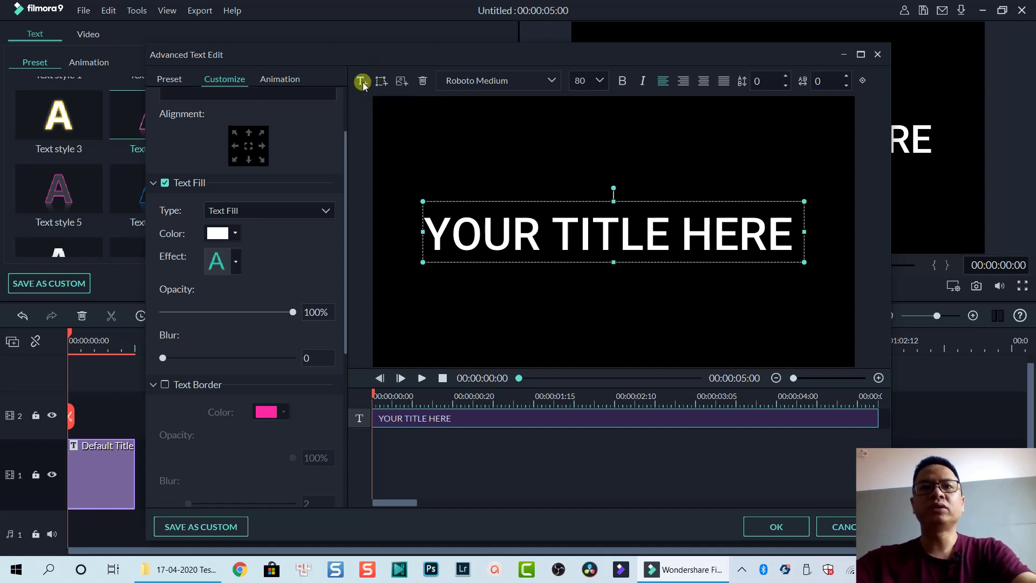
left_click_drag(578, 199, 576, 165)
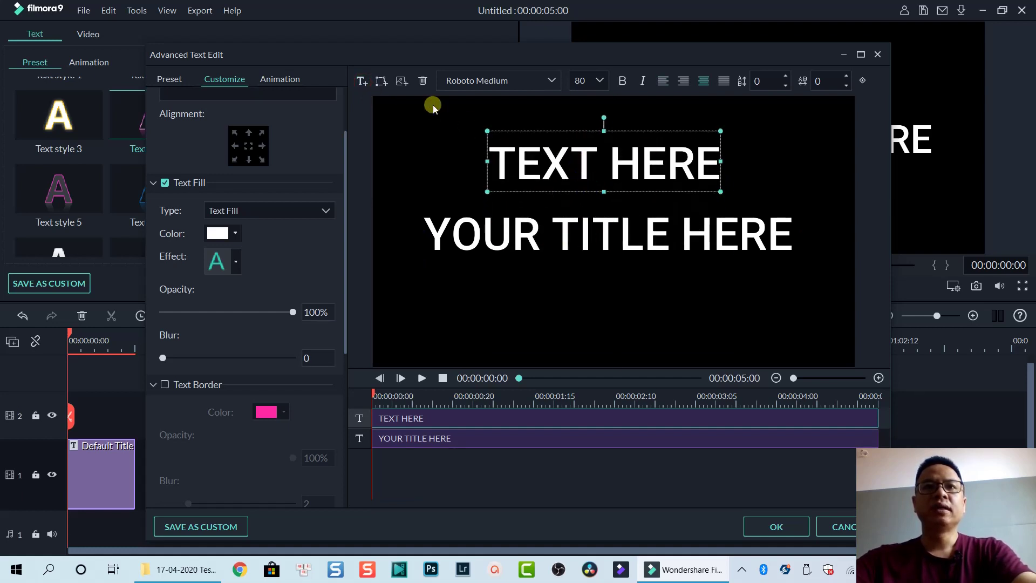
left_click(381, 81)
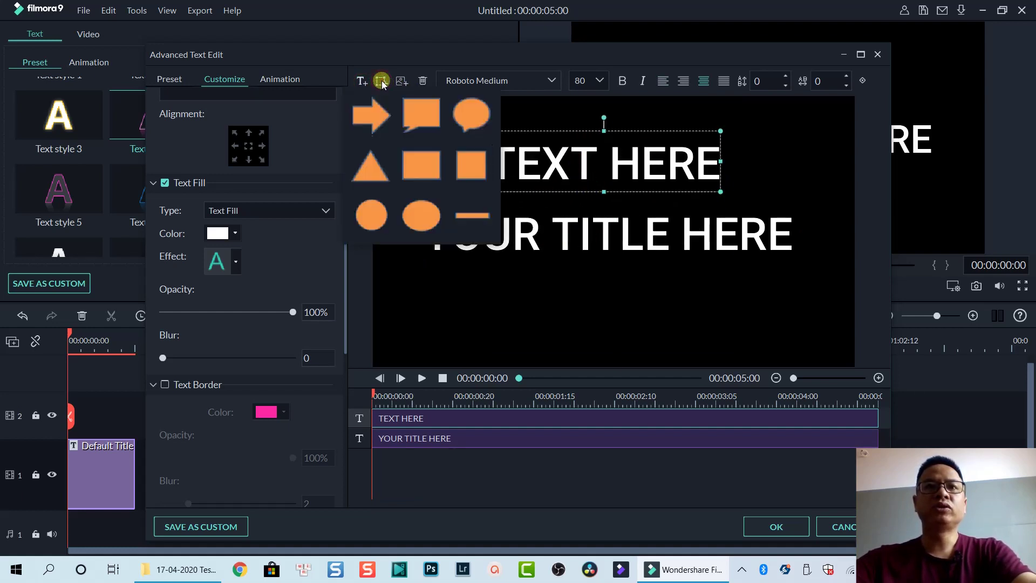
left_click(420, 114)
left_click_drag(626, 249, 765, 316)
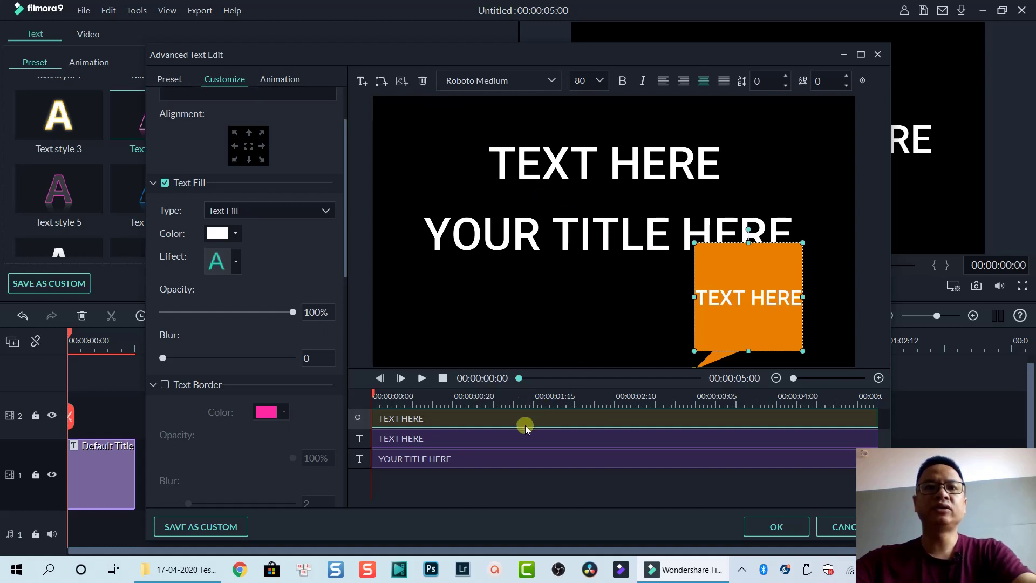
Delete the YOUR TITLE HERE text and select the orange callout.
left_click(600, 241)
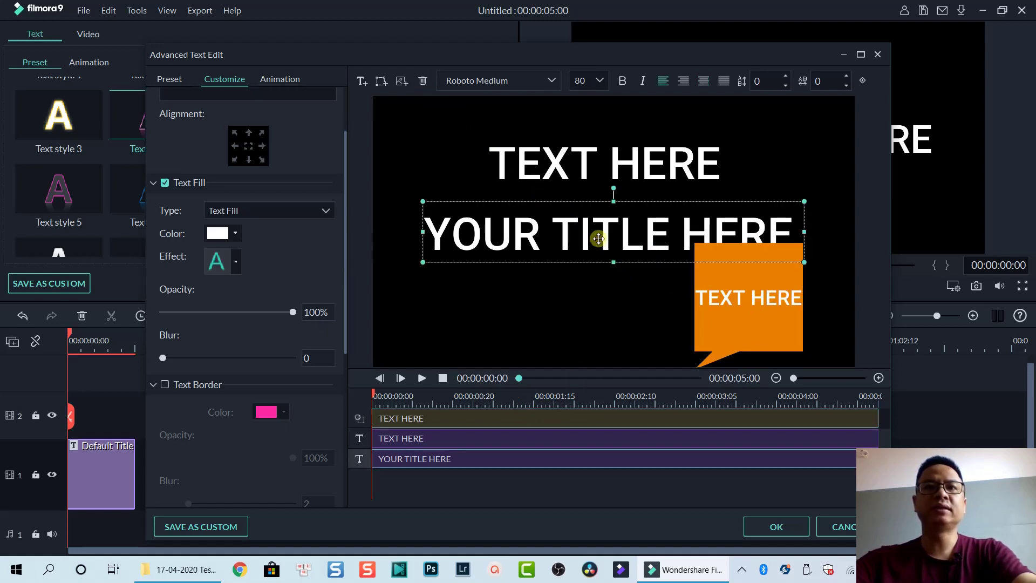
left_click(423, 80)
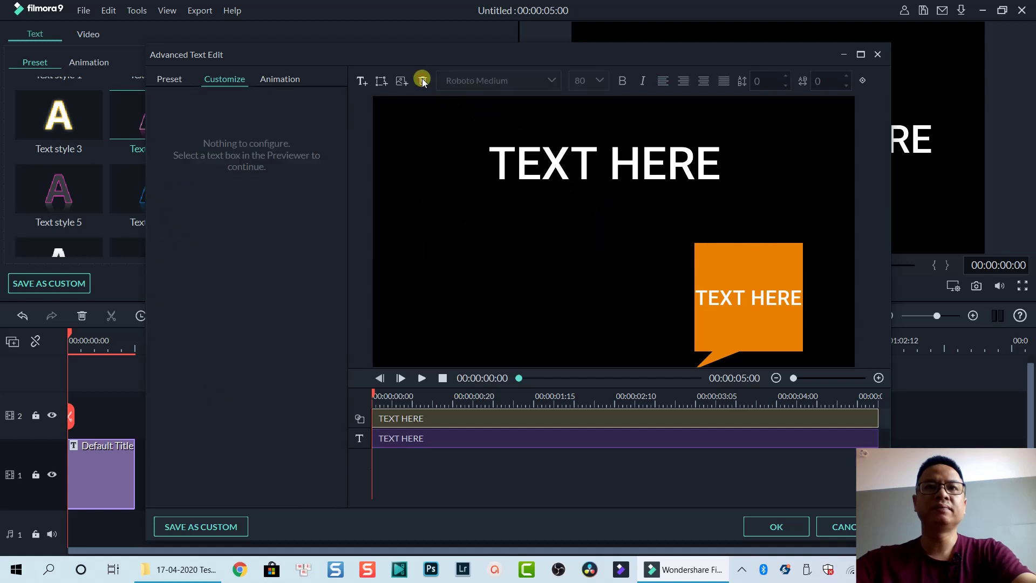
left_click(695, 273)
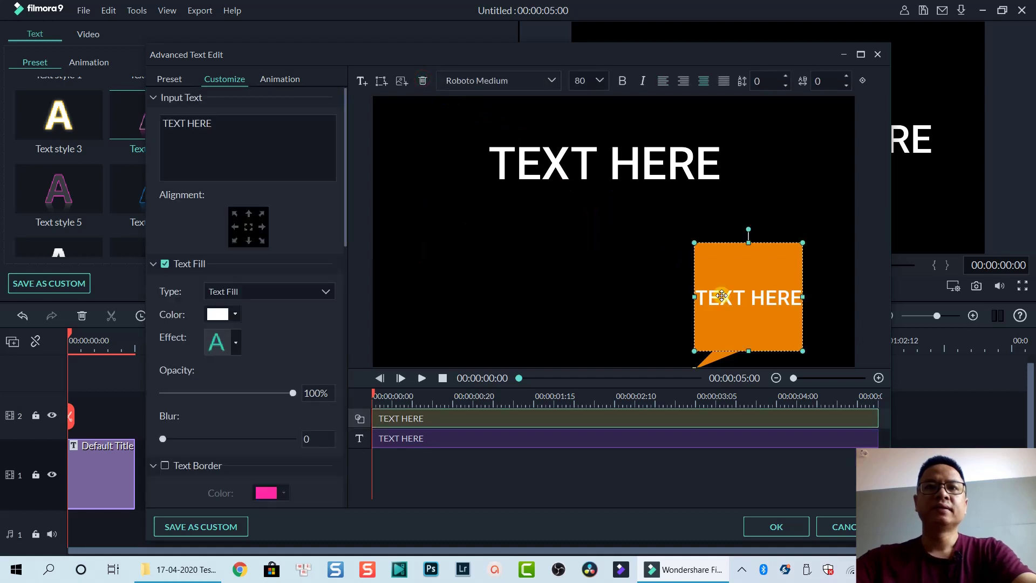
Delete the orange callout, centre the TEXT HERE title, and browse the Animation presets.
left_click(423, 81)
left_click(571, 169)
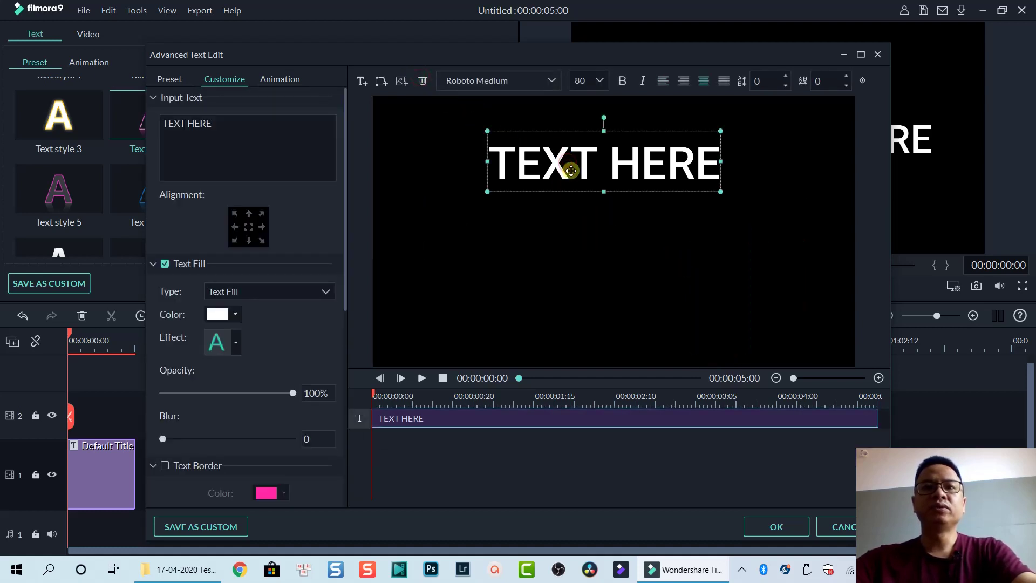
left_click_drag(571, 171, 578, 261)
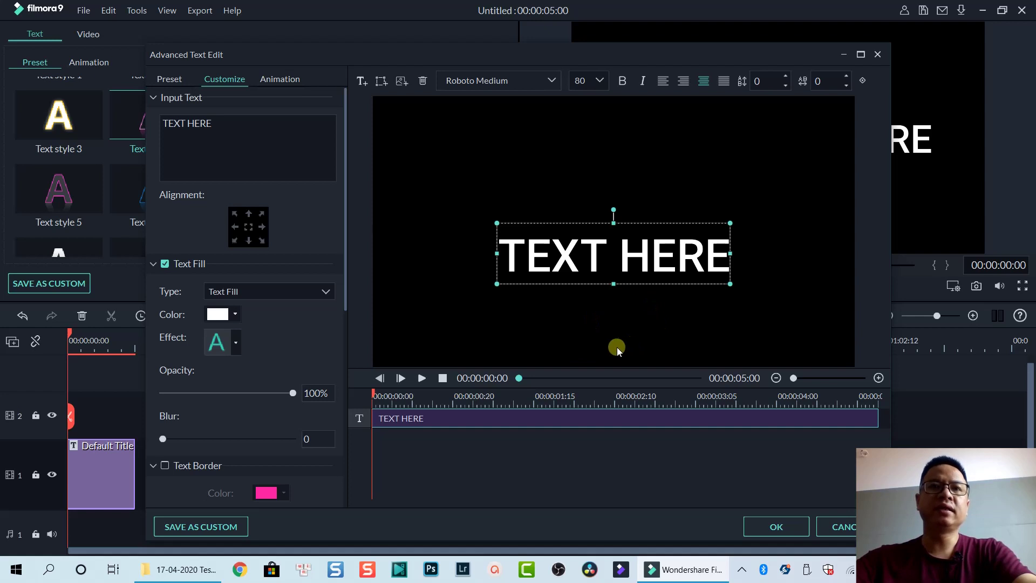
left_click(279, 81)
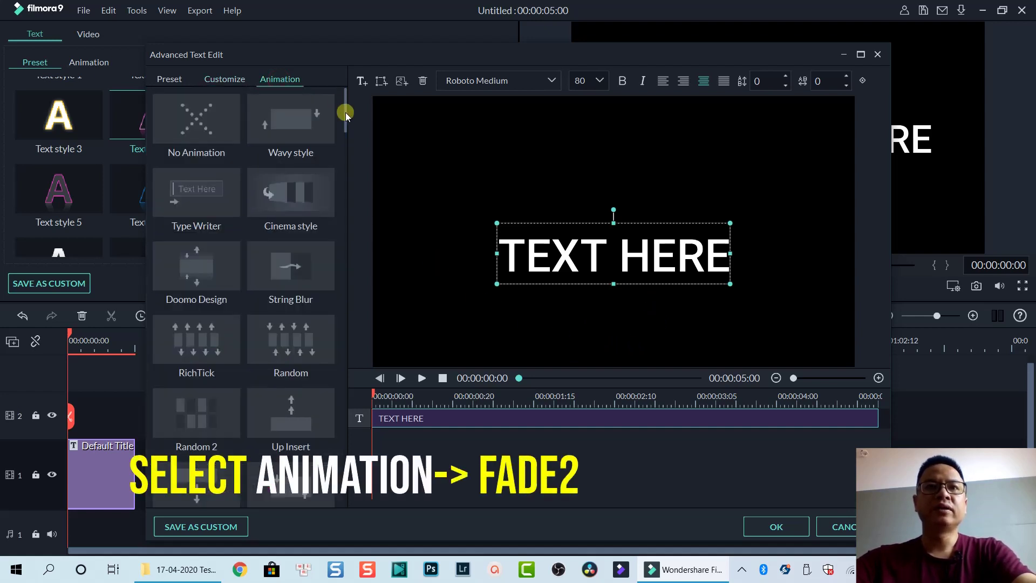
left_click_drag(346, 110, 351, 280)
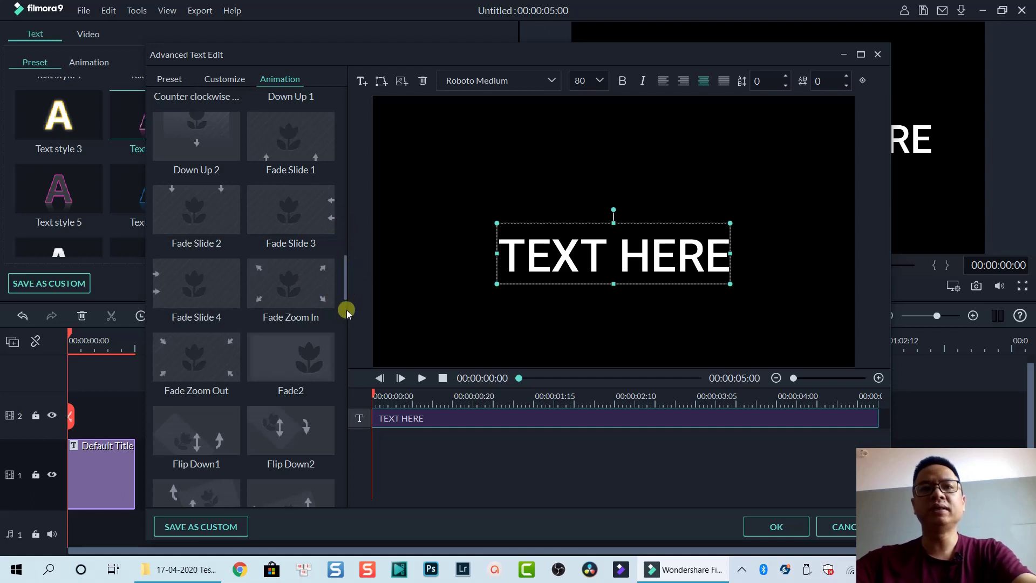
left_click(299, 365)
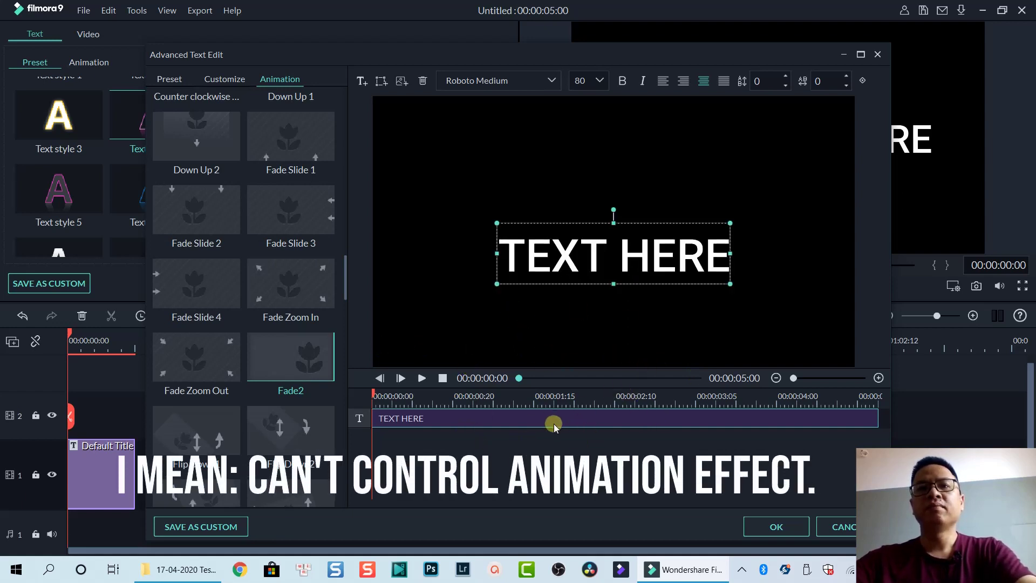
mouse_move(374, 419)
left_mouse_down()
mouse_move(437, 419)
mouse_move(378, 413)
left_mouse_up()
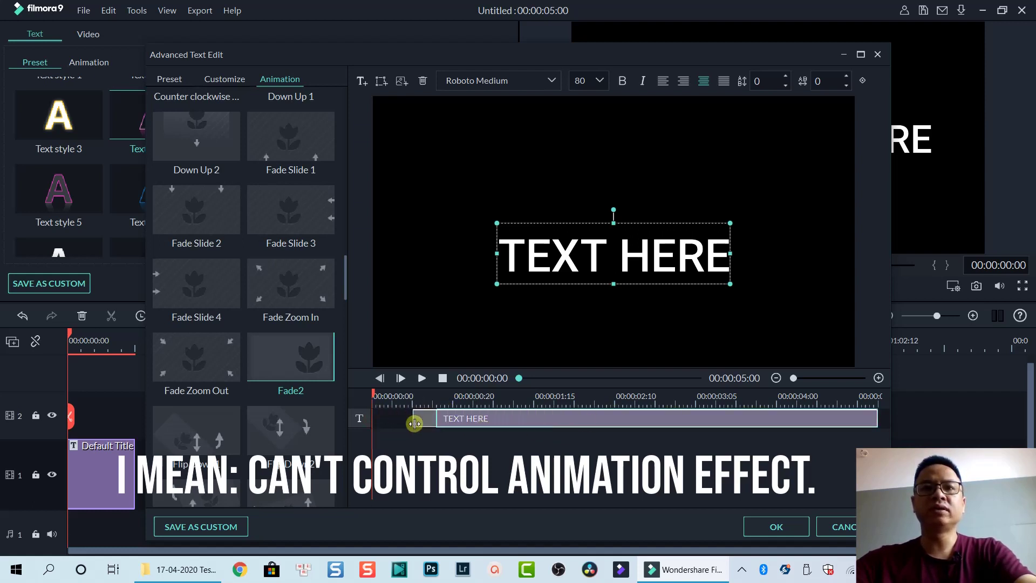
left_click_drag(455, 428, 371, 430)
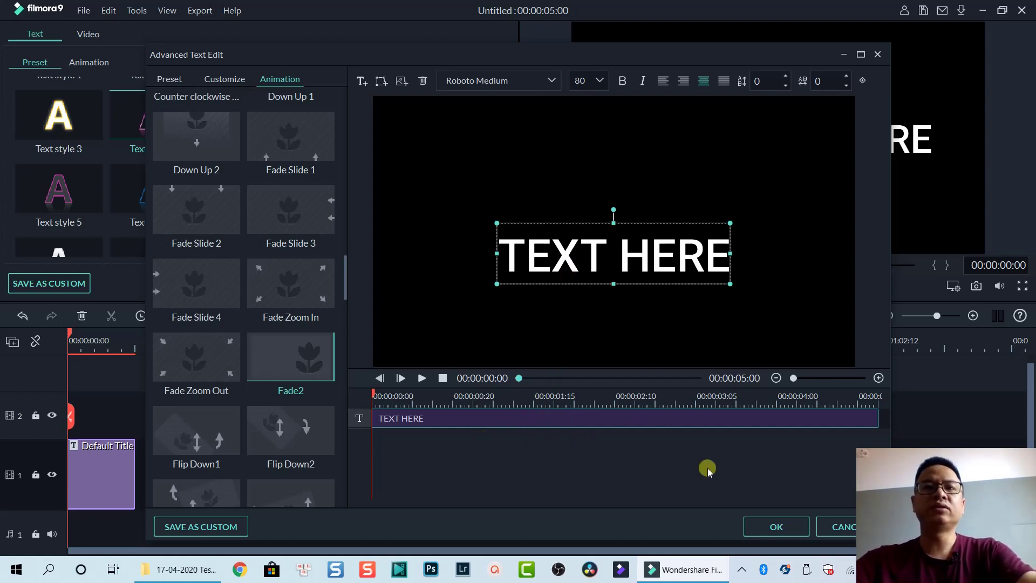
Confirm the advanced text edits, preview the fading TEXT HERE title, and close the editor.
left_click(780, 527)
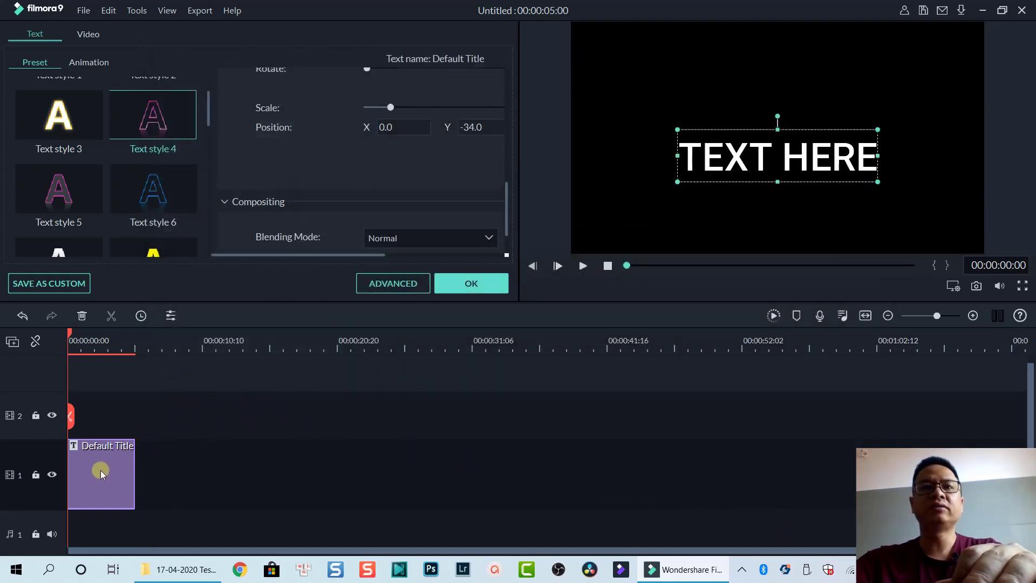
key("space")
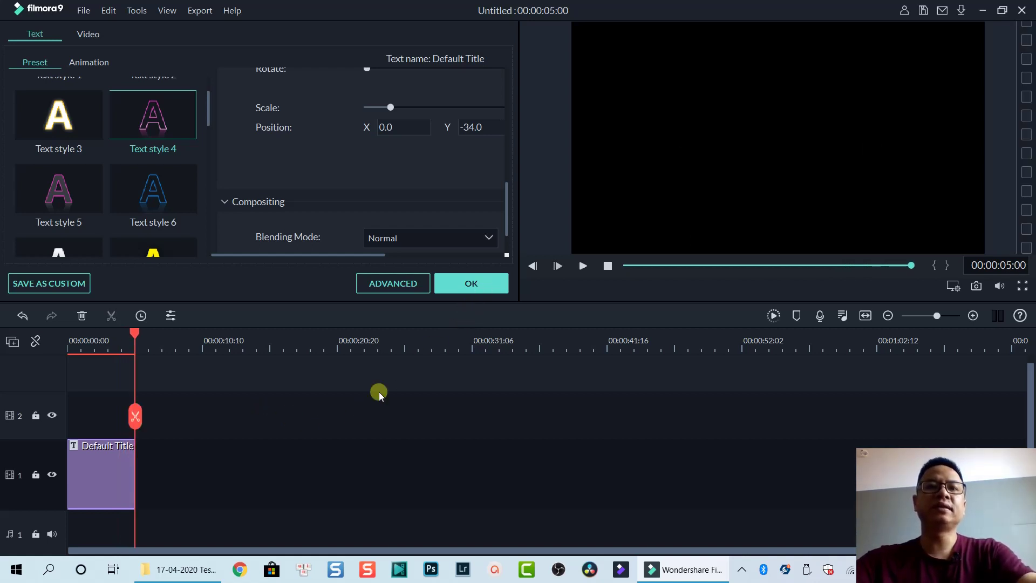
left_click(470, 284)
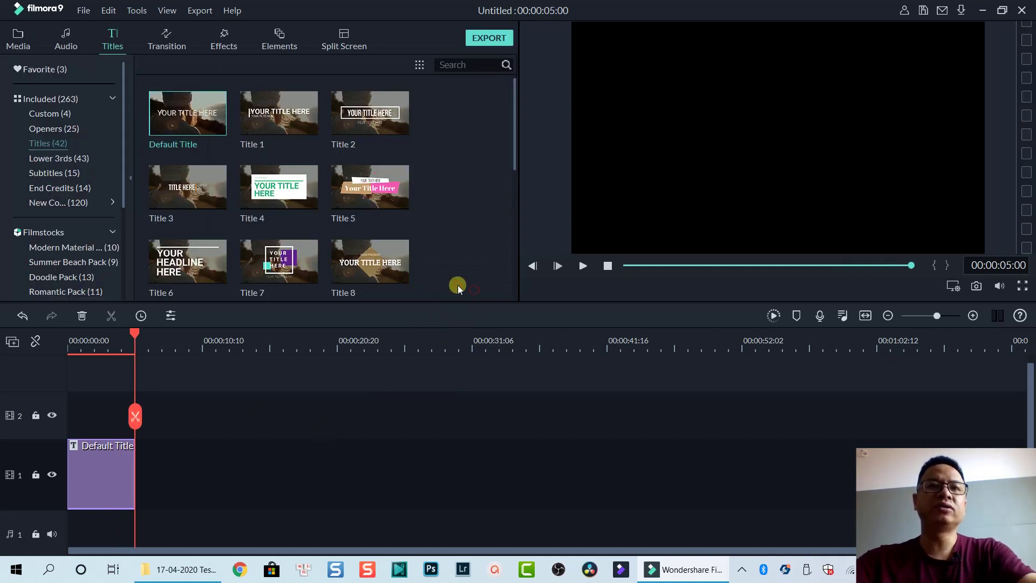
Put the sample video clips at the start of track 1, moving the Default Title up to track 2.
left_click(20, 40)
left_click_drag(301, 204, 174, 491)
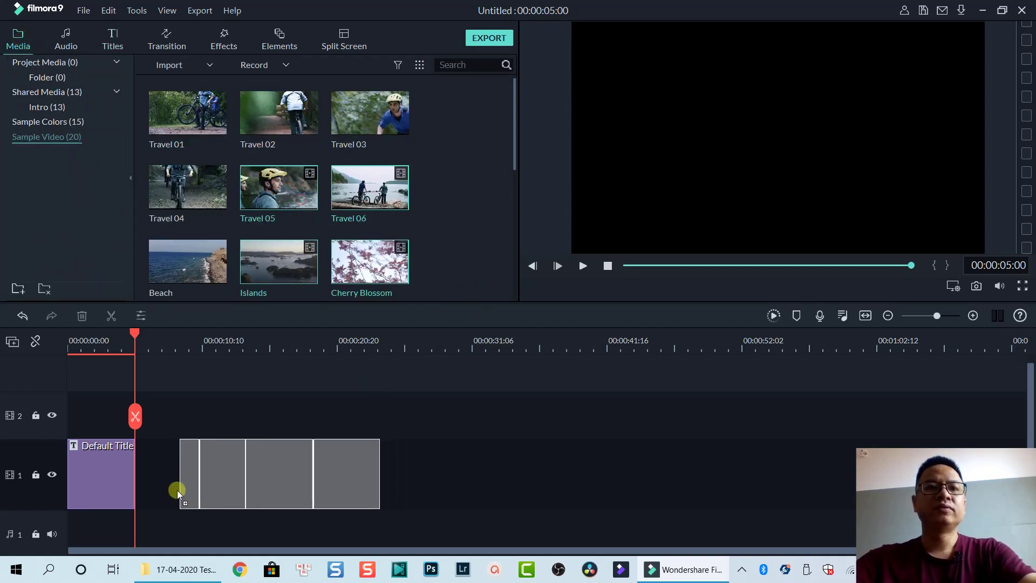
left_click_drag(85, 478, 87, 415)
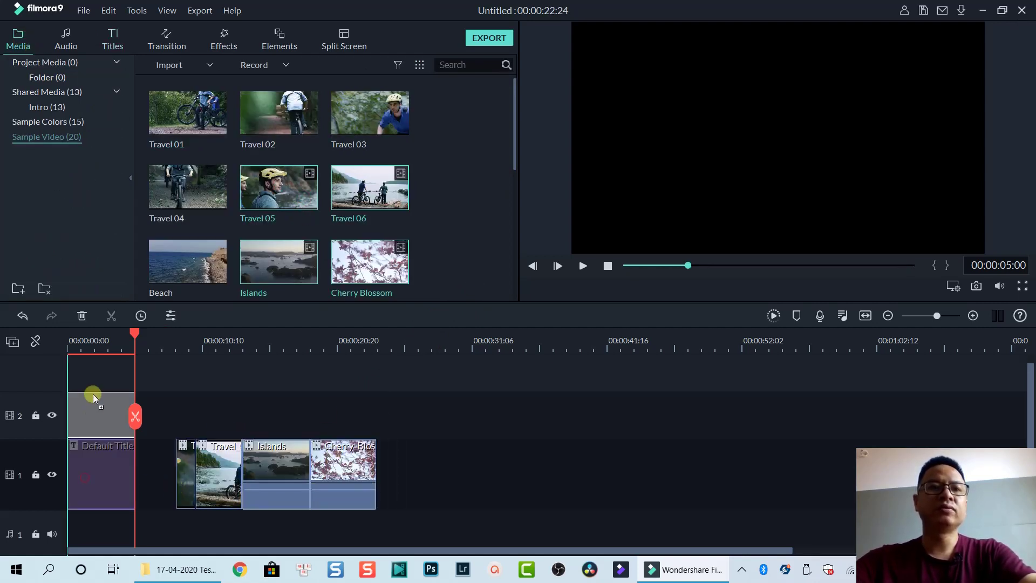
left_click_drag(423, 490, 166, 479)
left_click_drag(245, 475, 113, 475)
left_click_drag(93, 397, 116, 415)
Play the project from the beginning, stop it, and select all video clips on track 1.
left_click(73, 342)
left_click_drag(73, 334, 50, 339)
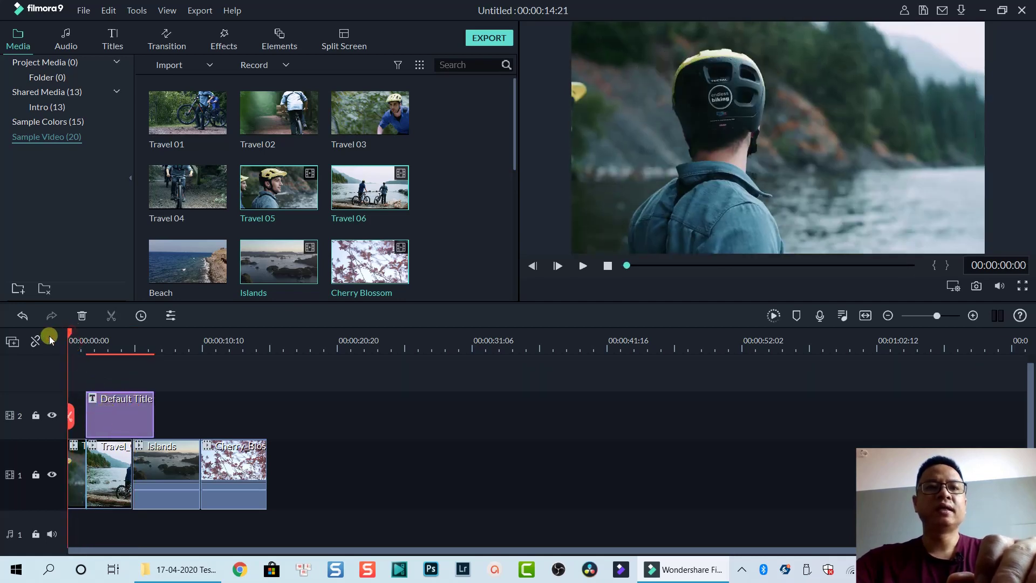
left_click(159, 462)
key("space")
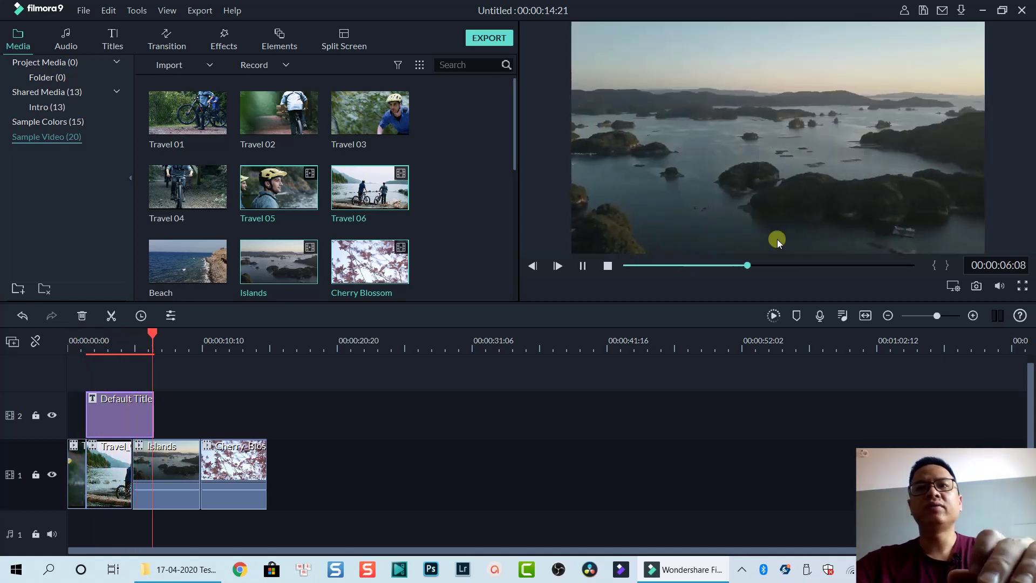
key("space")
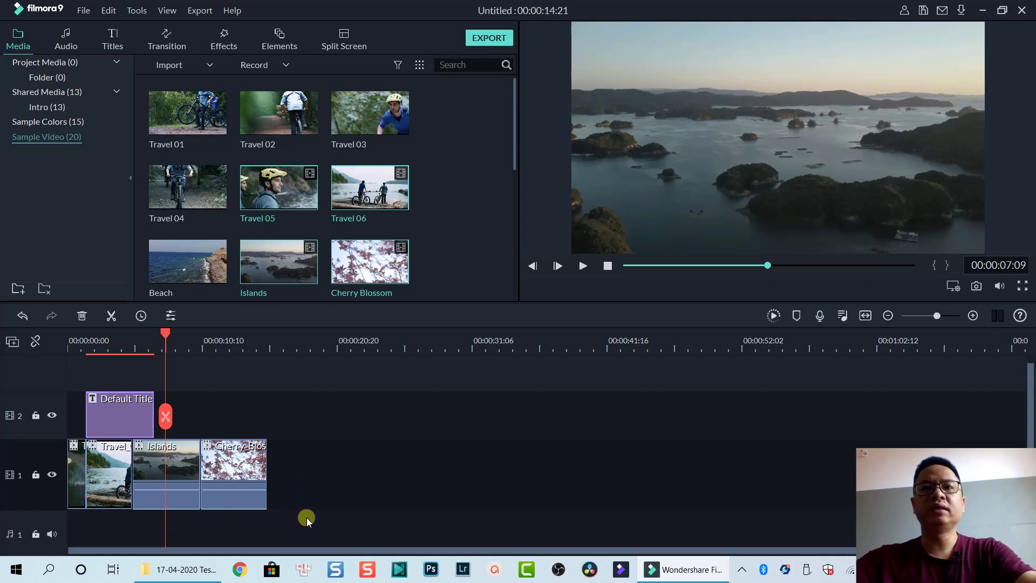
left_click_drag(315, 513, 77, 483)
Delete the video clips and old title, then place a new Default Title at the start of track 2.
key("Delete")
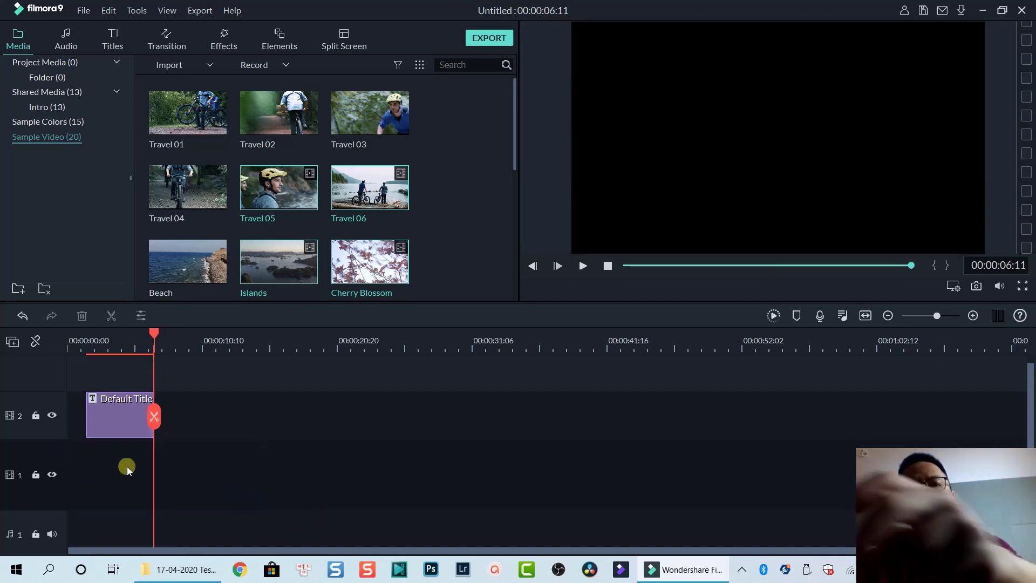
left_click(114, 402)
key("Delete")
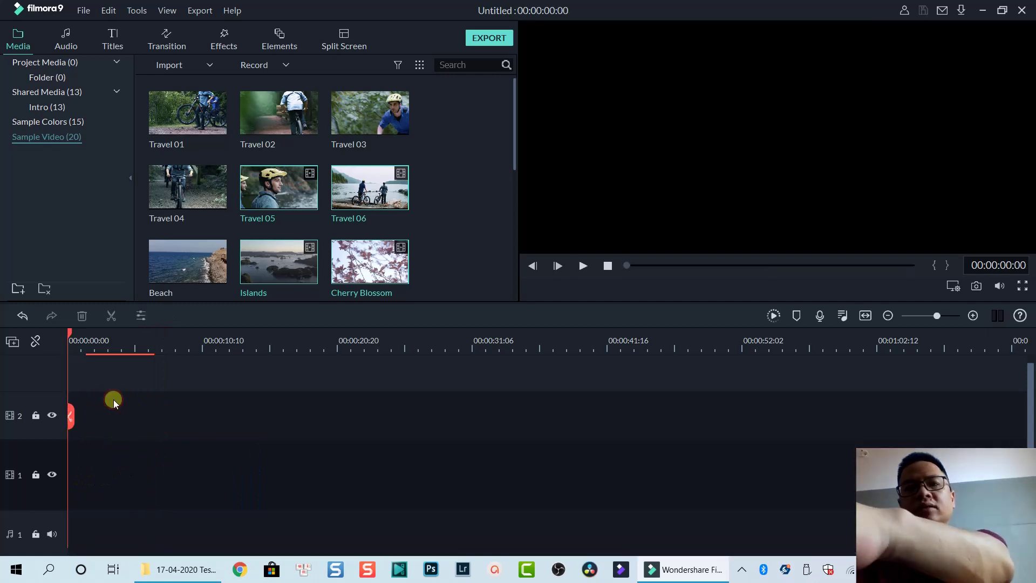
left_click(113, 39)
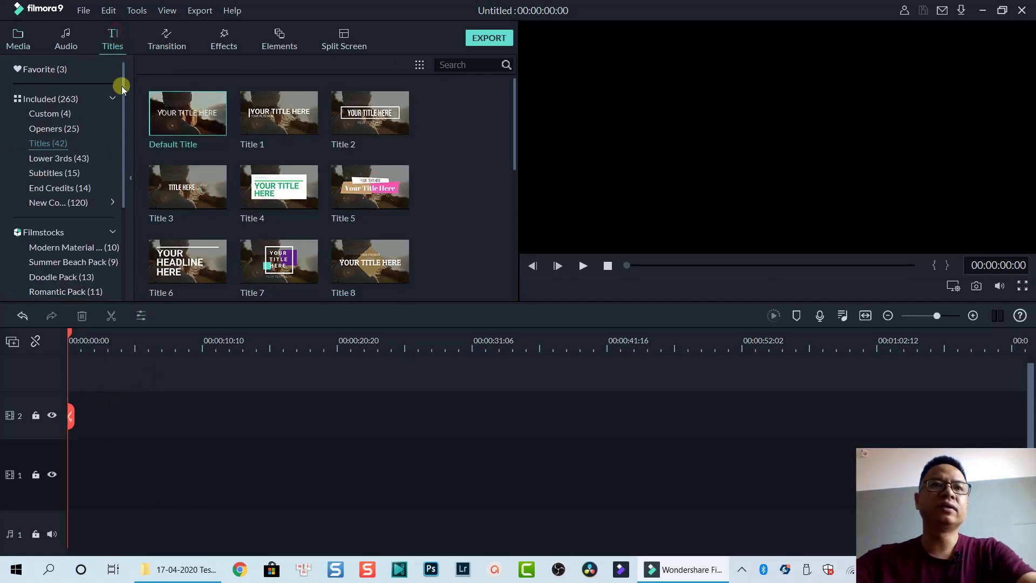
mouse_move(154, 127)
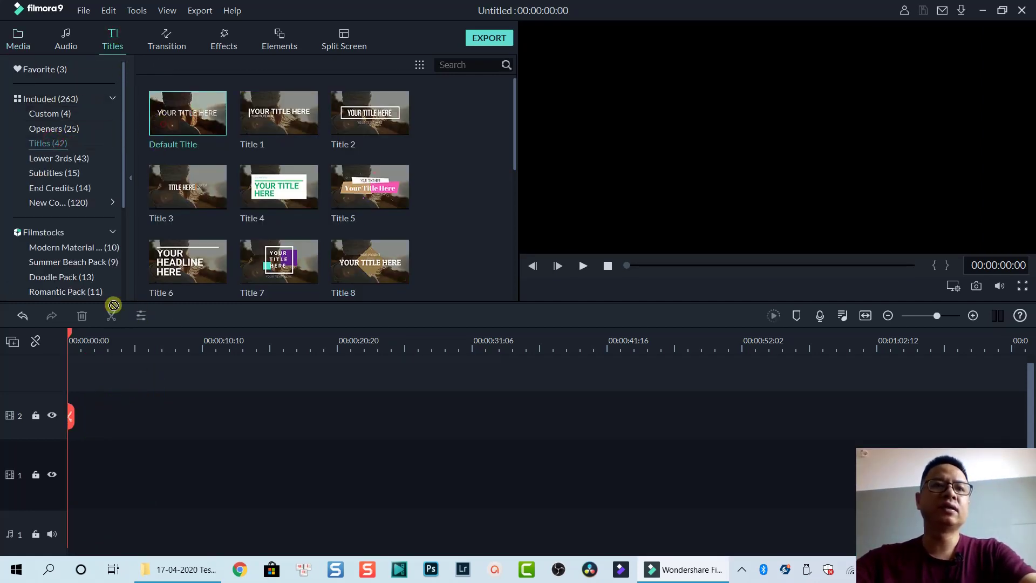
left_click_drag(113, 306, 69, 422)
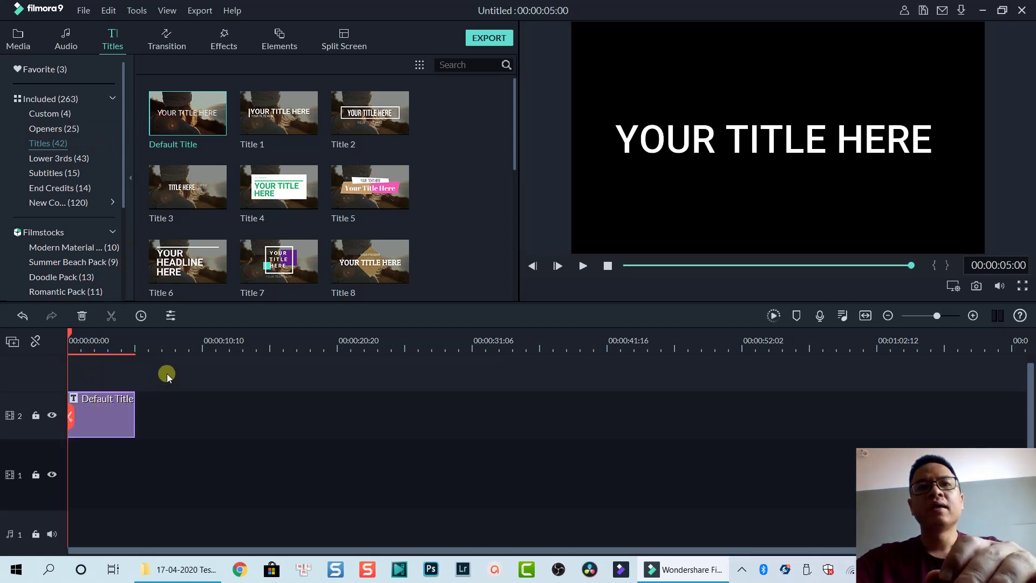
left_click(112, 410)
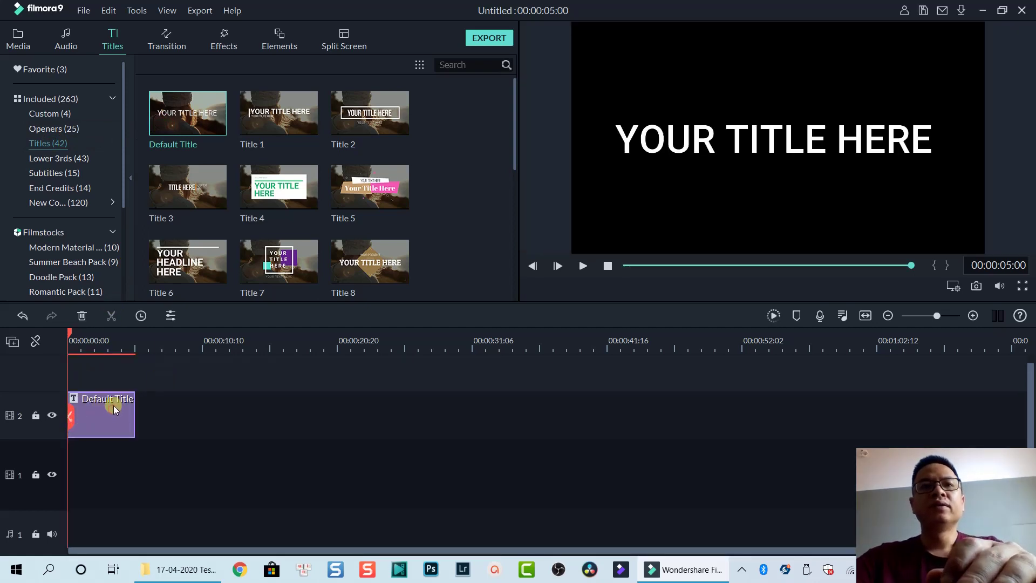
Search transitions for 'fa', add Fade to both title ends, and move the clip later on track 2.
left_click(162, 44)
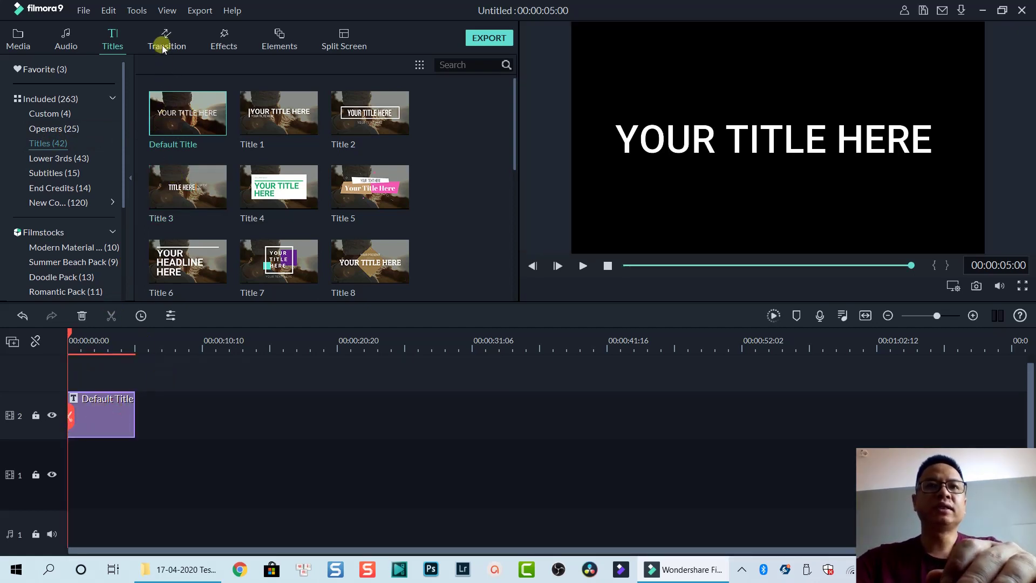
left_click(441, 64)
type("fade")
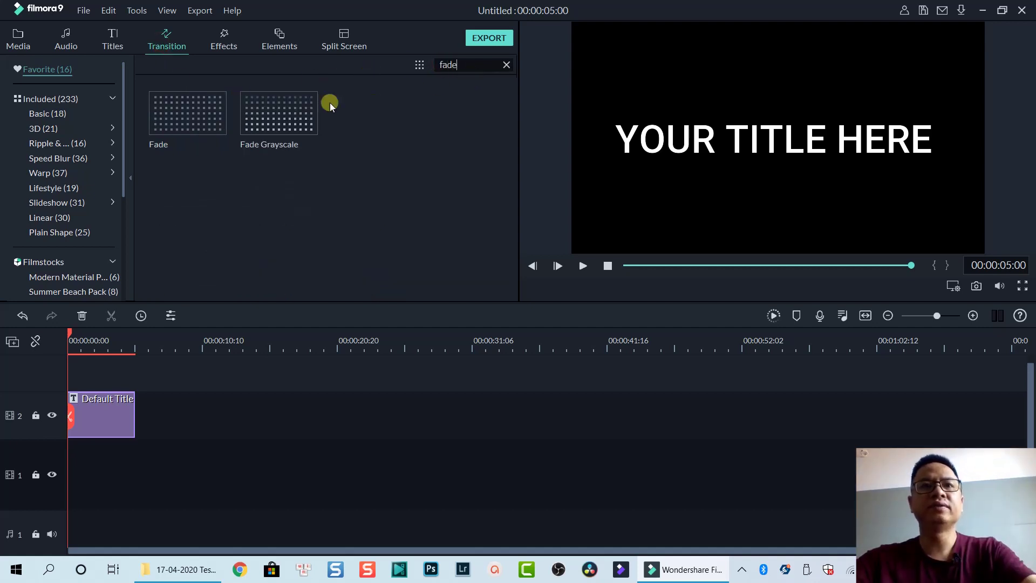
mouse_move(210, 133)
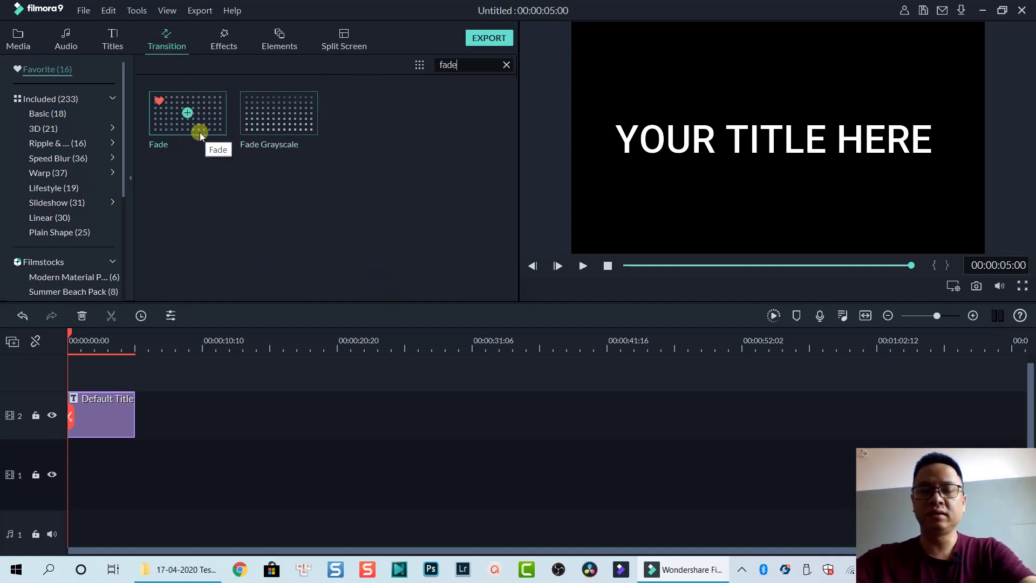
left_click_drag(200, 131, 80, 392)
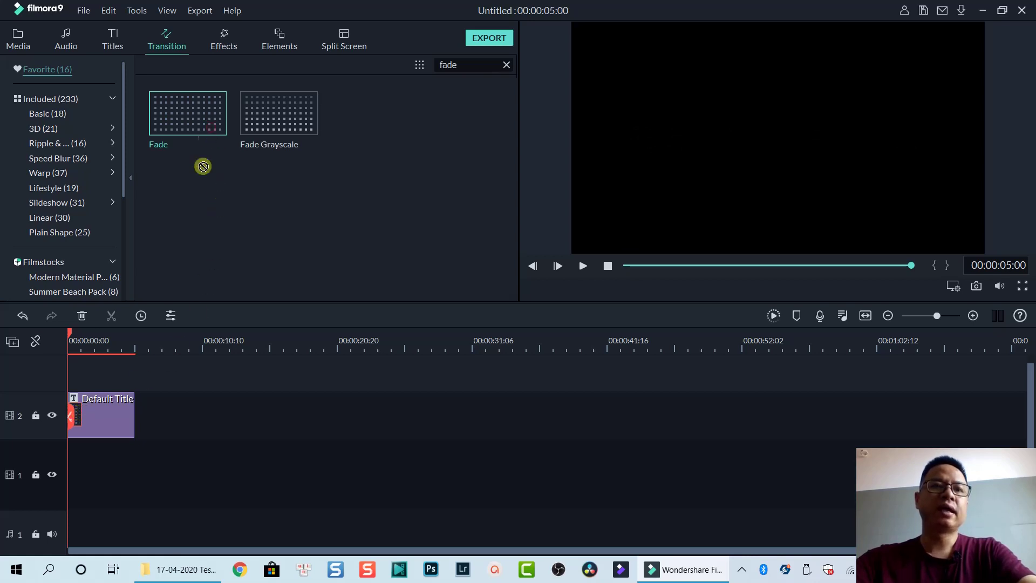
left_click_drag(203, 166, 151, 348)
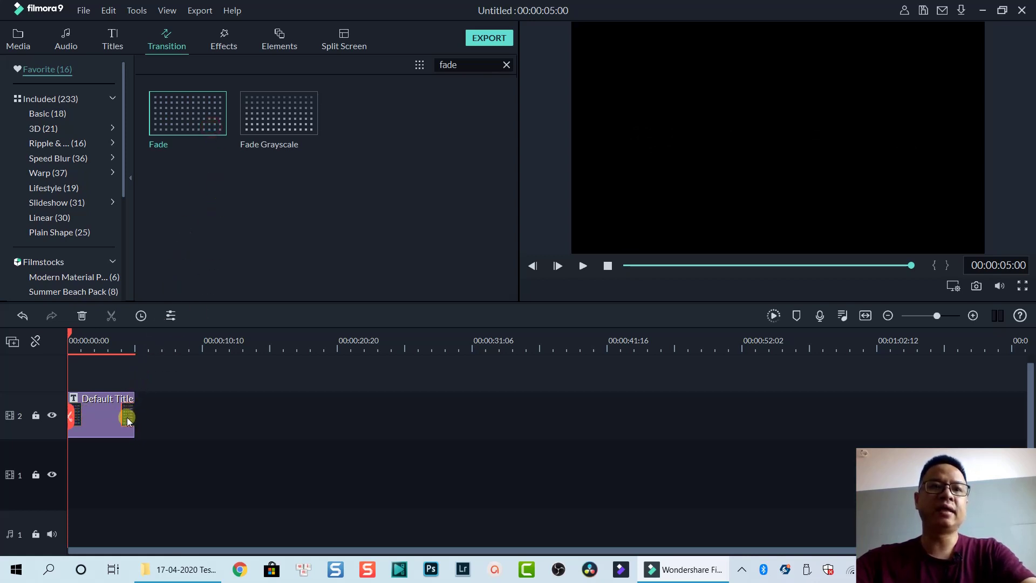
left_click_drag(127, 417, 183, 410)
Preview the title's playback, then widen both fade transitions and drag the title clip's right edge longer.
left_click(130, 345)
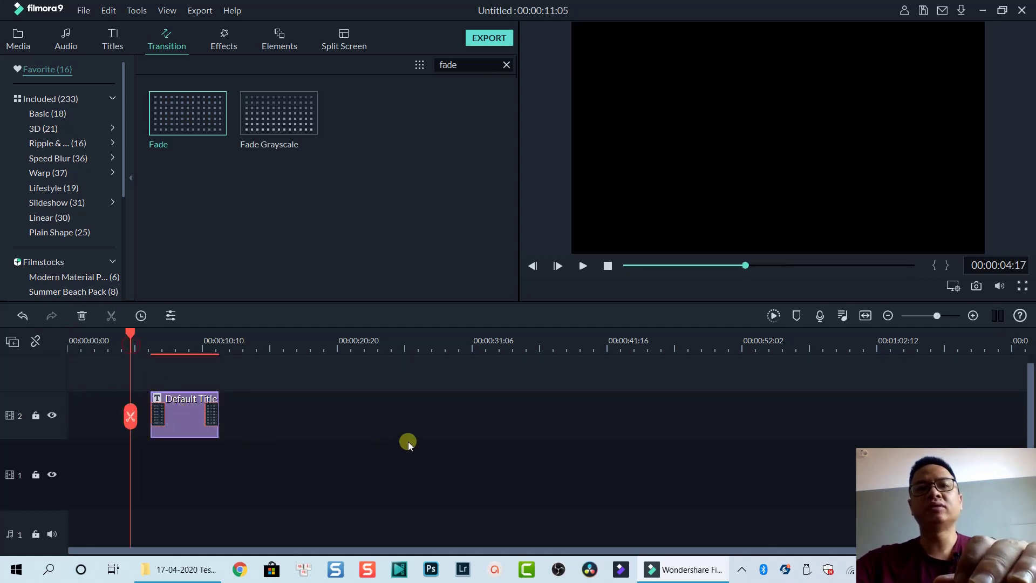
key("space")
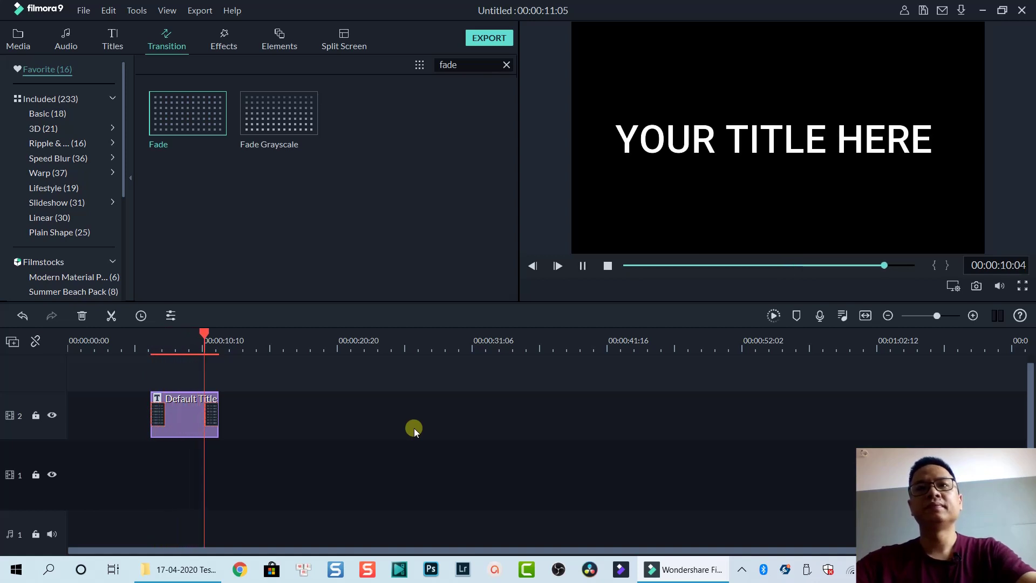
left_click(164, 413)
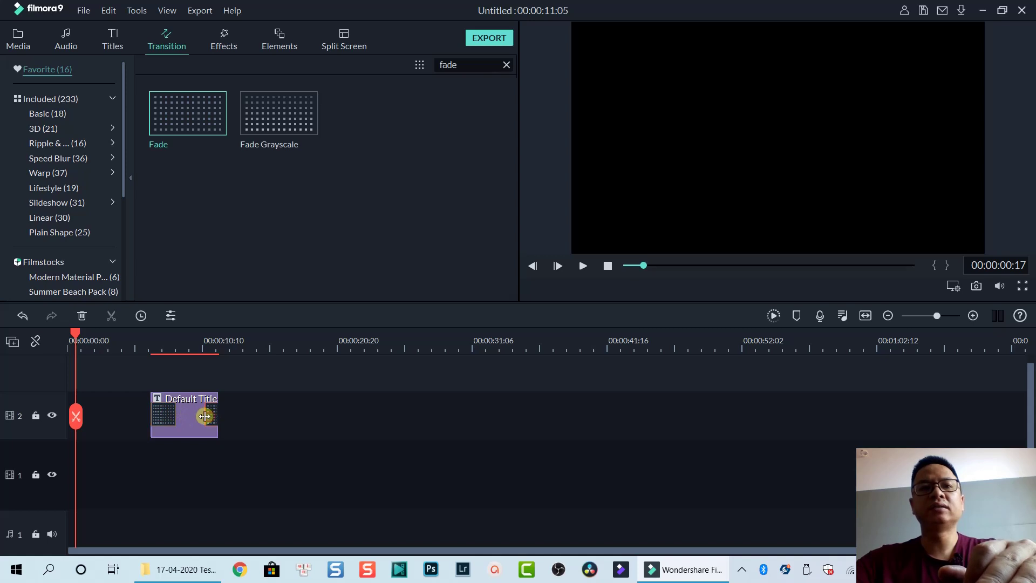
left_click_drag(204, 415, 190, 416)
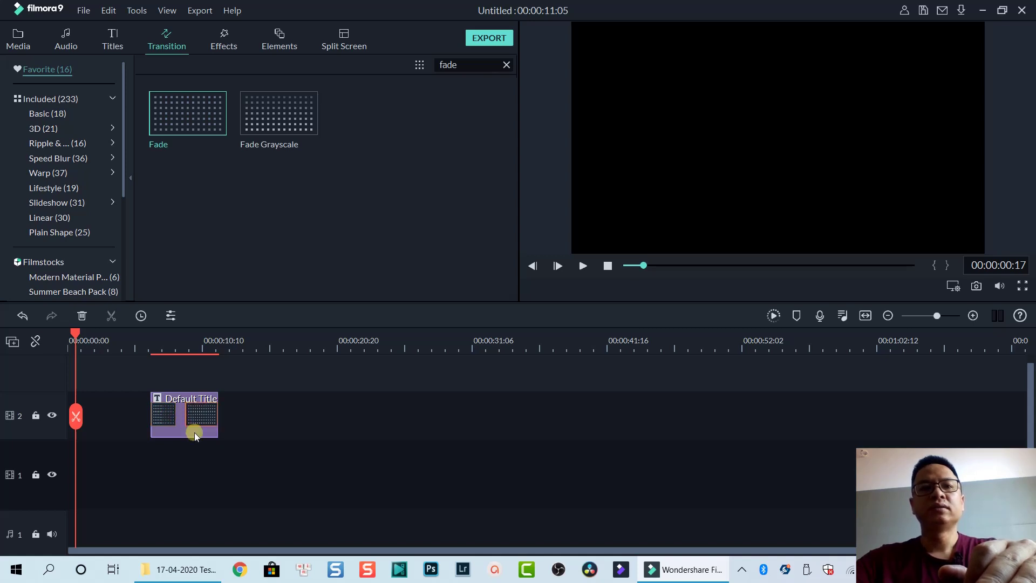
left_click_drag(218, 430, 252, 428)
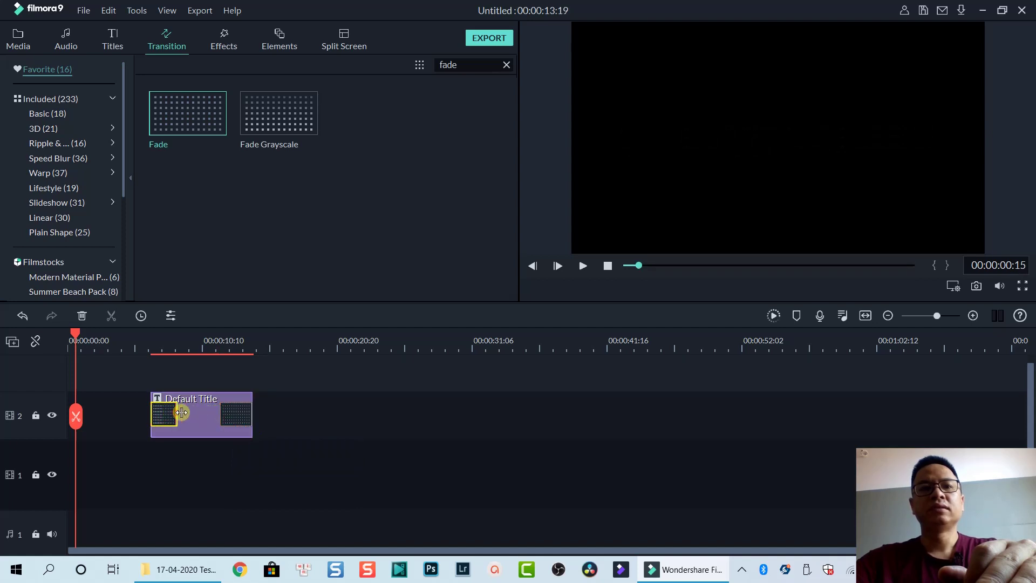
left_click_drag(182, 413, 188, 412)
key("space")
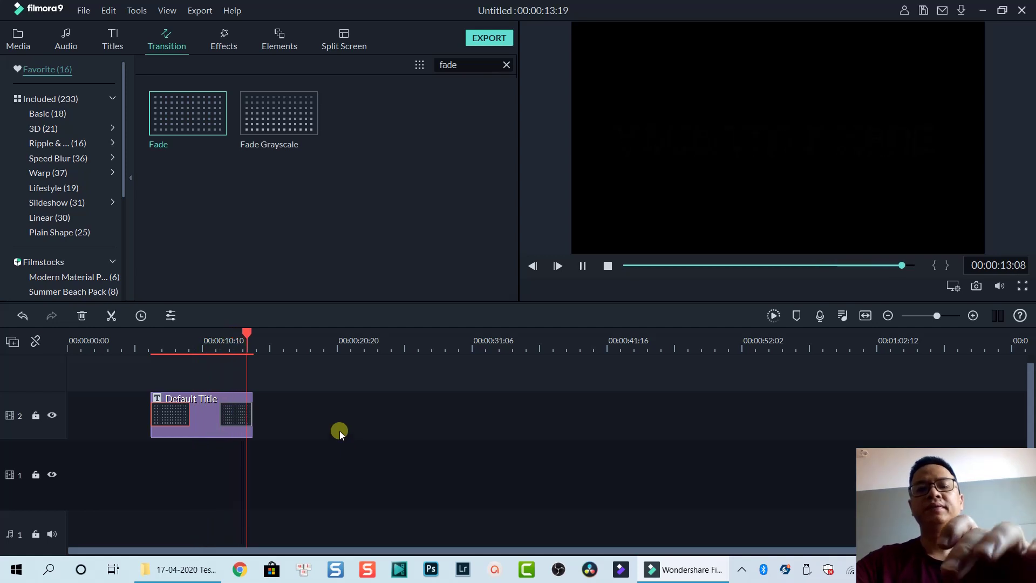
key("space")
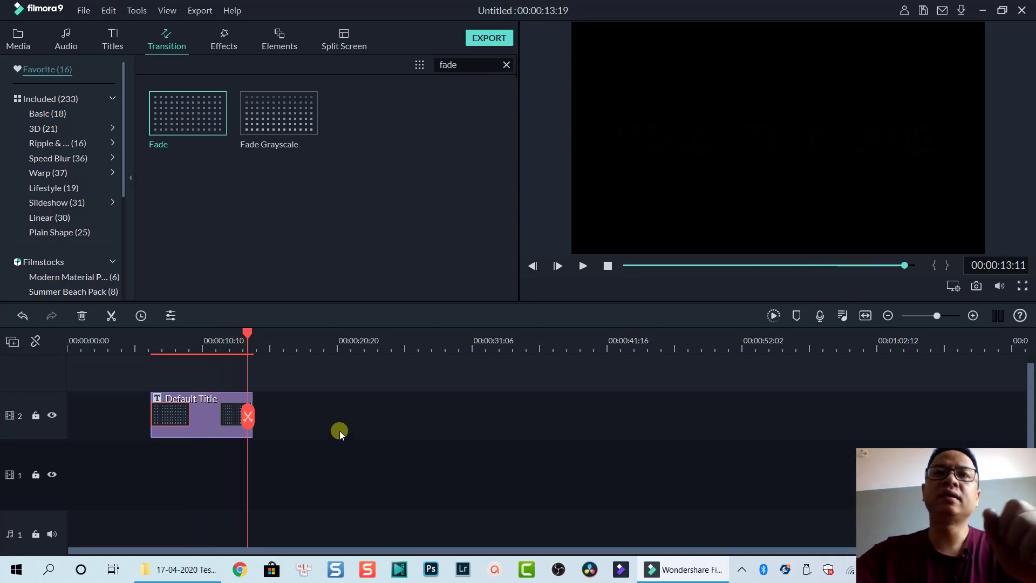